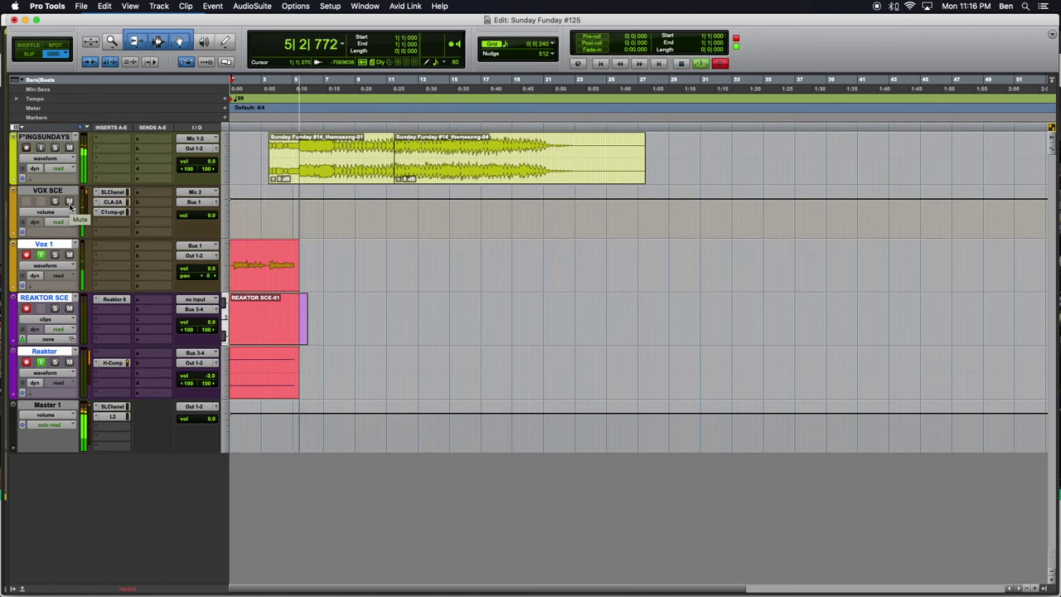
- Mute the VOX SCE track
{"action": "left_click", "coordinate": [69, 203]}
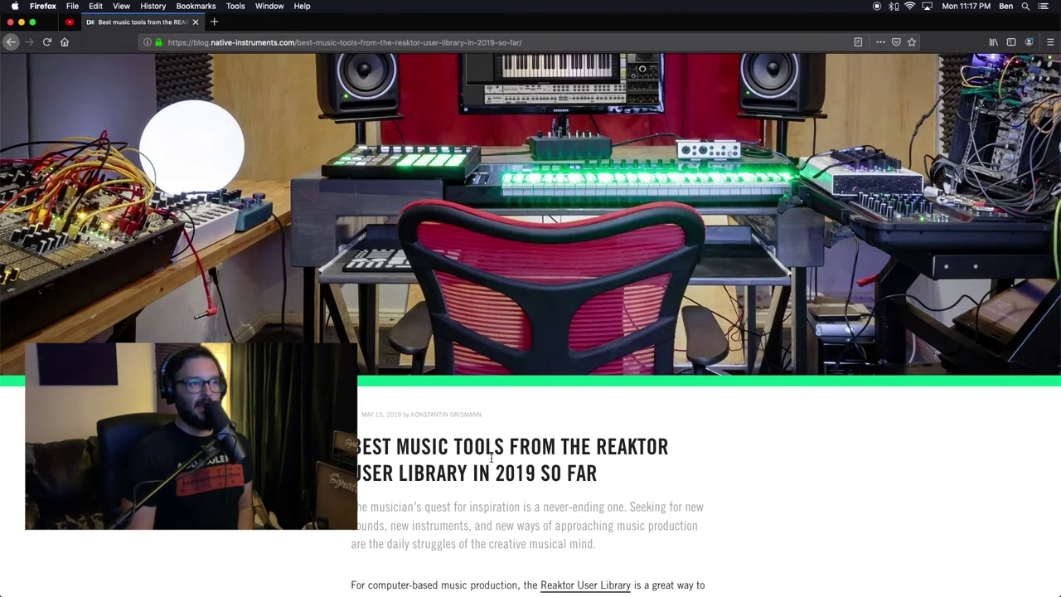
- Look through the article on Reaktor user library tools and examine its Unit 4 synthesizer entry
{"action": "scroll", "coordinate": [491, 459], "scroll_direction": "down", "scroll_amount": 15}
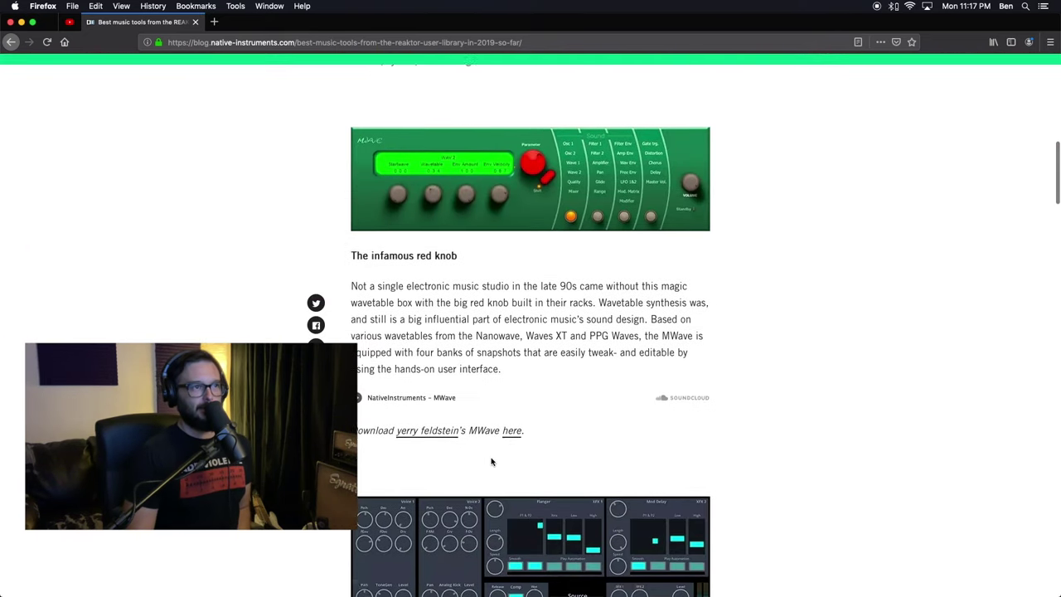
{"action": "scroll", "coordinate": [490, 461], "scroll_direction": "down", "scroll_amount": 4}
{"action": "scroll", "coordinate": [491, 461], "scroll_direction": "down", "scroll_amount": 5}
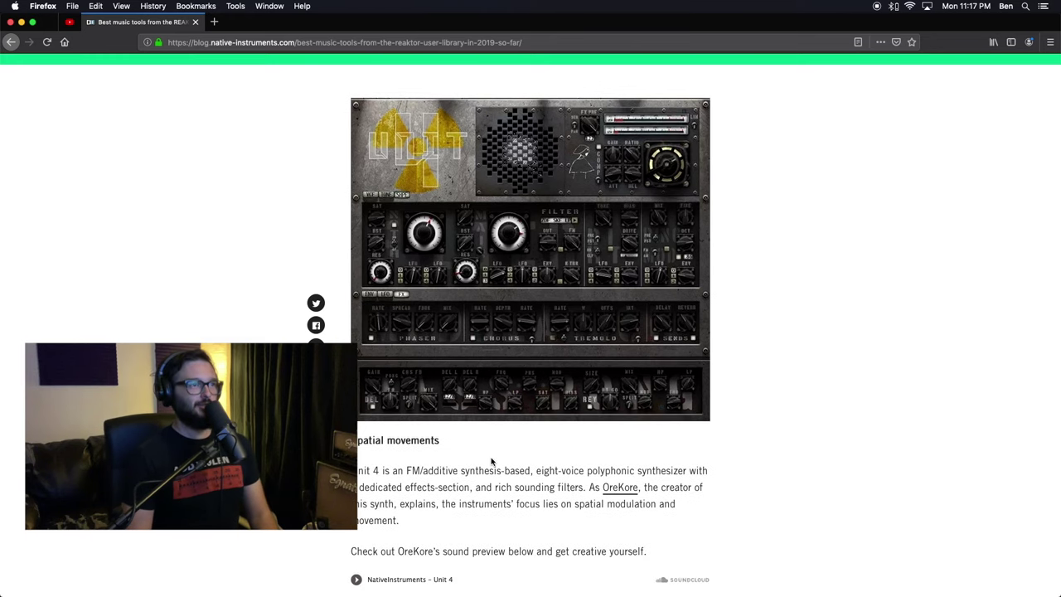
{"action": "scroll", "coordinate": [438, 484], "scroll_direction": "up", "scroll_amount": 1}
{"action": "scroll", "coordinate": [438, 486], "scroll_direction": "down", "scroll_amount": 1}
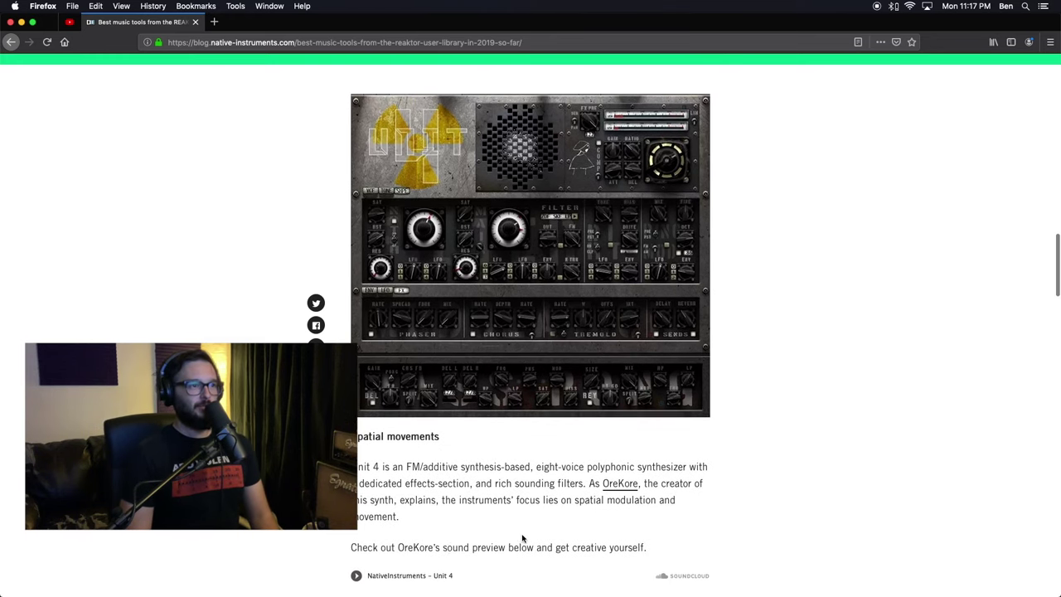
{"action": "scroll", "coordinate": [419, 523], "scroll_direction": "up", "scroll_amount": 1}
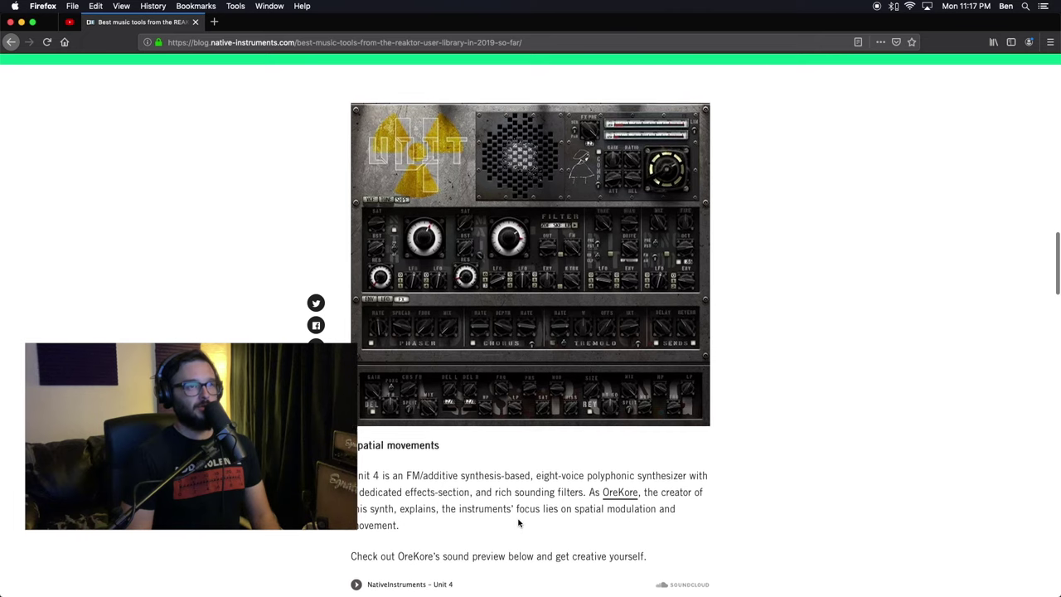
{"action": "scroll", "coordinate": [519, 523], "scroll_direction": "down", "scroll_amount": 1}
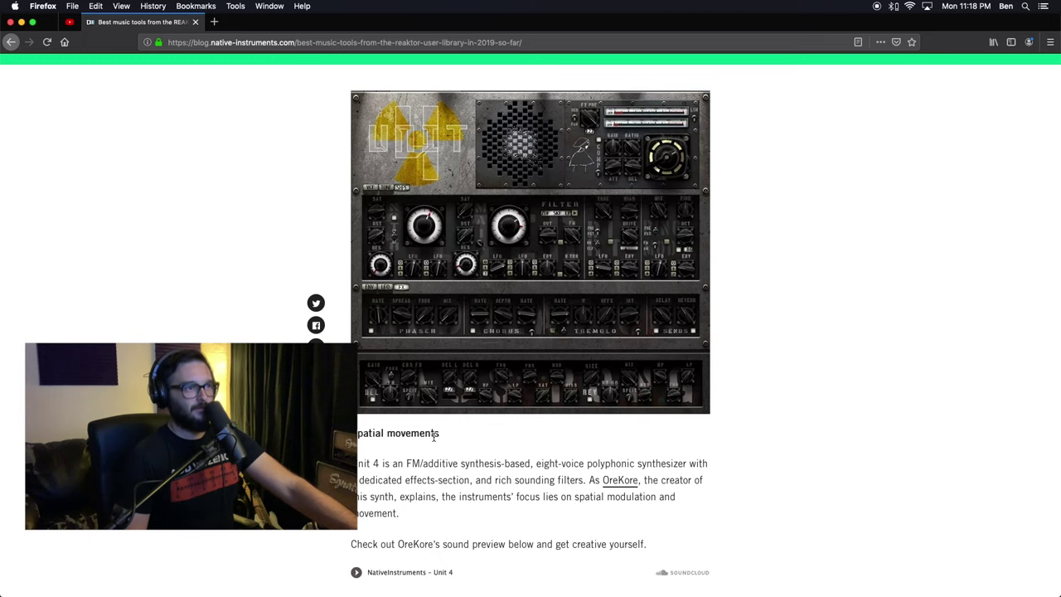
- Open the article's Unit 4 link in a new browser tab and bring that tab to the front
{"action": "scroll", "coordinate": [456, 508], "scroll_direction": "down", "scroll_amount": 2}
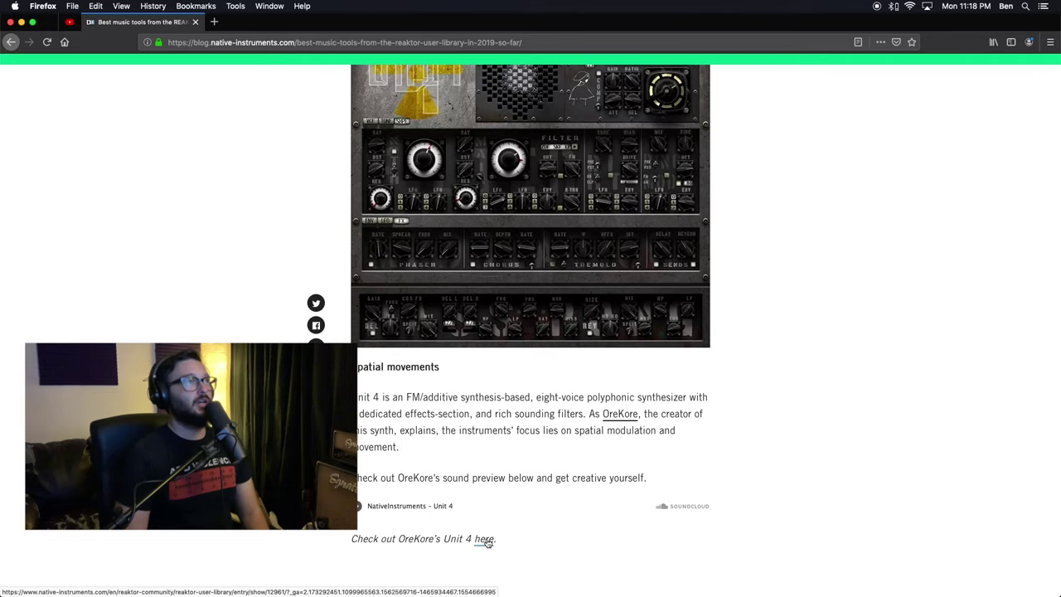
{"action": "left_click", "coordinate": [485, 540], "text": "super"}
{"action": "left_click", "coordinate": [274, 22]}
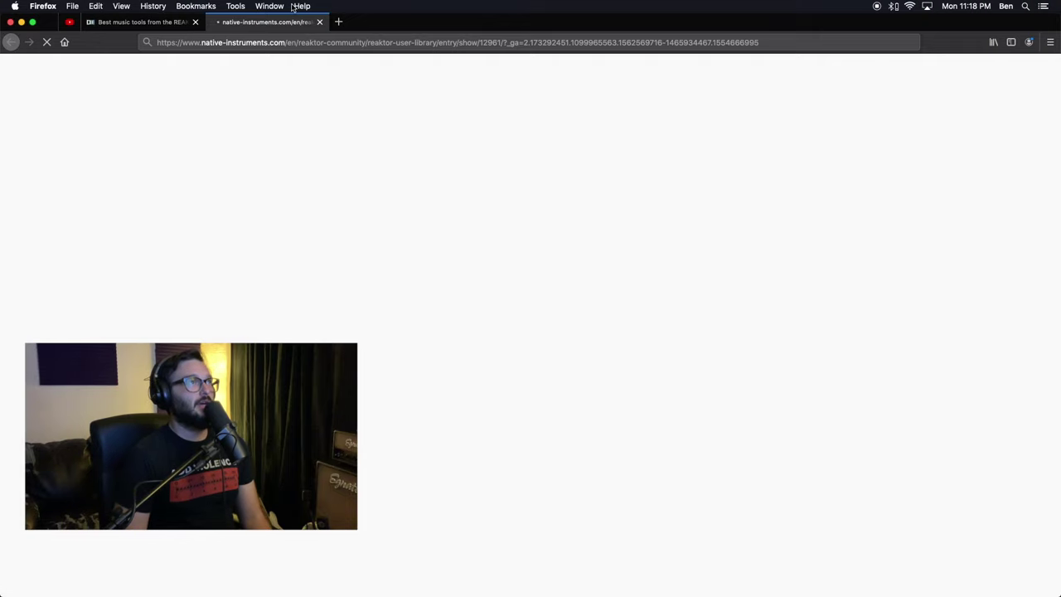
- Switch to Pro Tools, zoom the timeline out and open the Reaktor 6 plug-in of the REAKTOR SCE track beside the tracks
{"action": "key", "text": "super+Tab"}
{"action": "key", "text": "r"}
{"action": "key", "text": "r"}
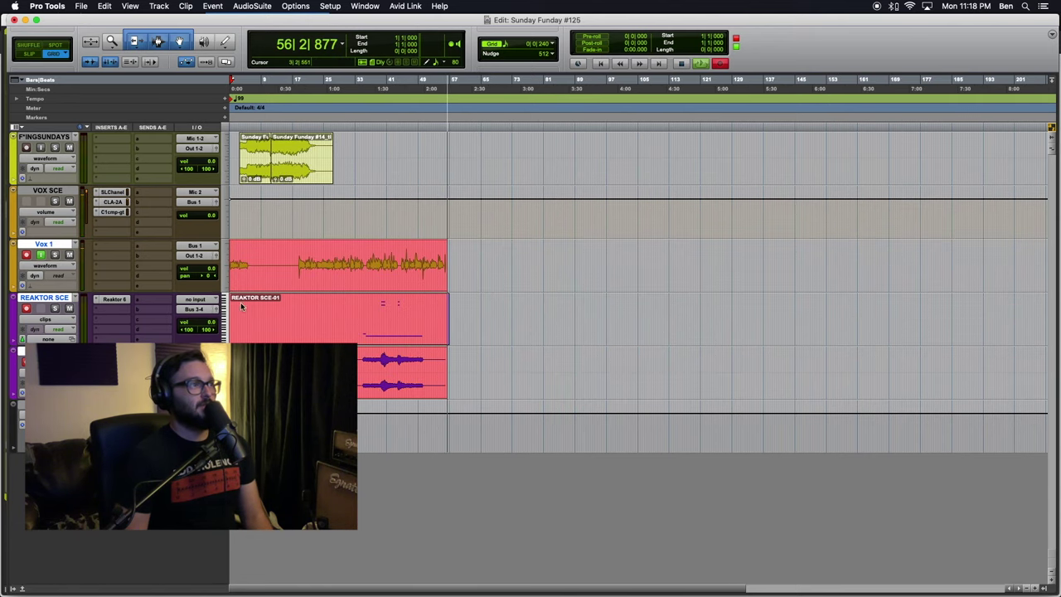
{"action": "left_click", "coordinate": [114, 298]}
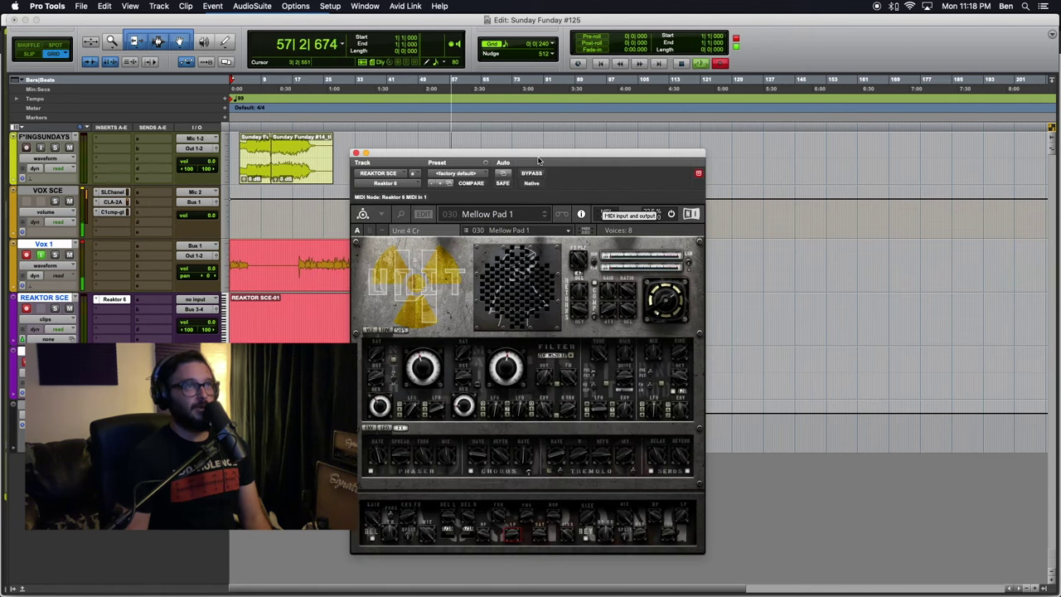
{"action": "left_click_drag", "start_coordinate": [535, 158], "coordinate": [573, 149]}
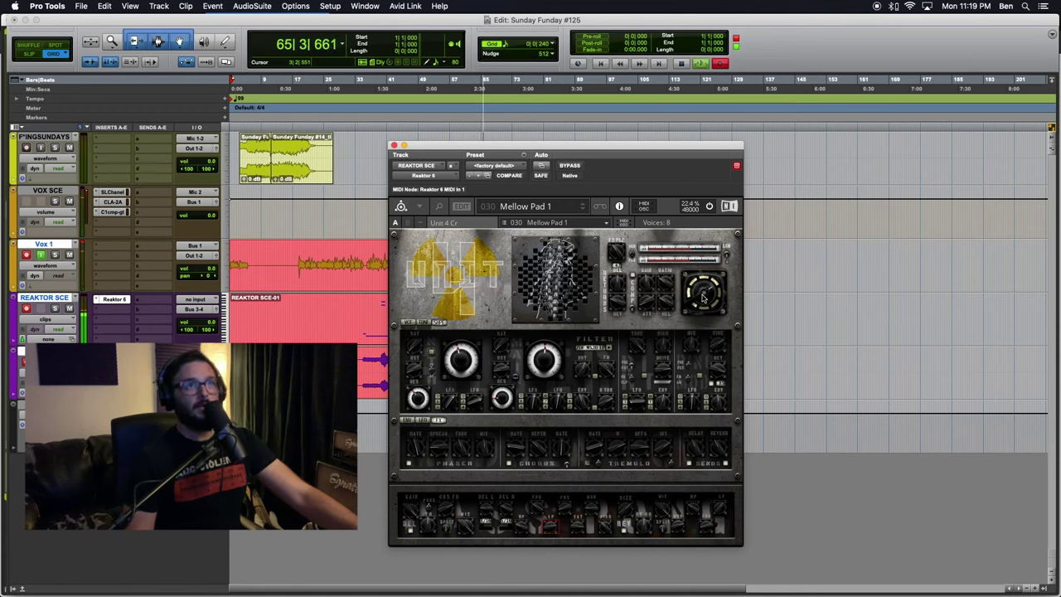
- Turn Unit 4's large round dial slightly and look through the synth's LFO, ENV and FX pages
{"action": "mouse_move", "coordinate": [703, 296]}
{"action": "left_mouse_down"}
{"action": "mouse_move", "coordinate": [701, 286]}
{"action": "mouse_move", "coordinate": [702, 322]}
{"action": "mouse_move", "coordinate": [701, 303]}
{"action": "left_mouse_up"}
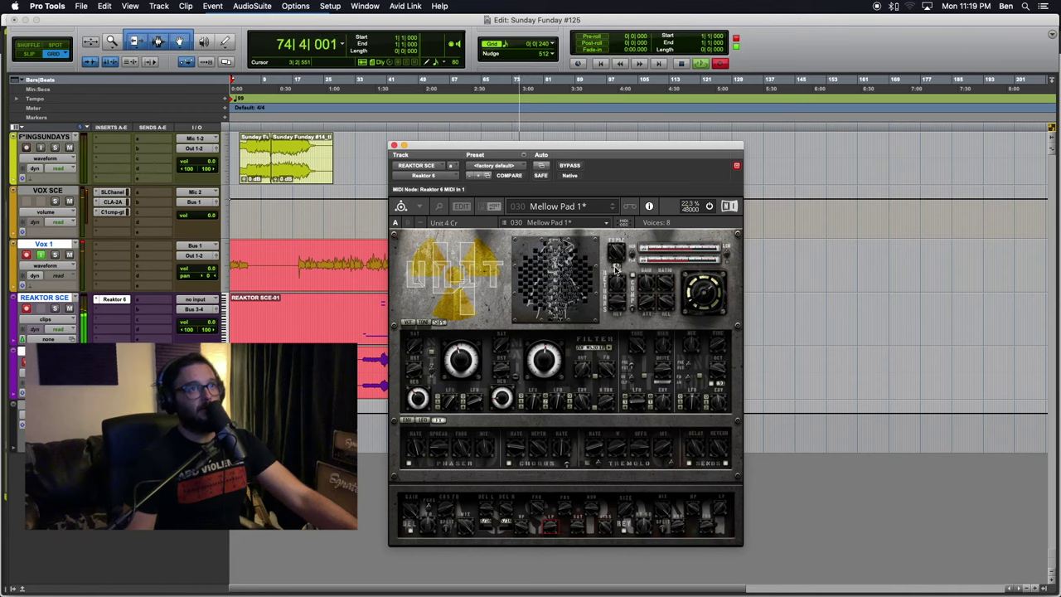
{"action": "left_click", "coordinate": [420, 420]}
{"action": "left_click", "coordinate": [408, 420]}
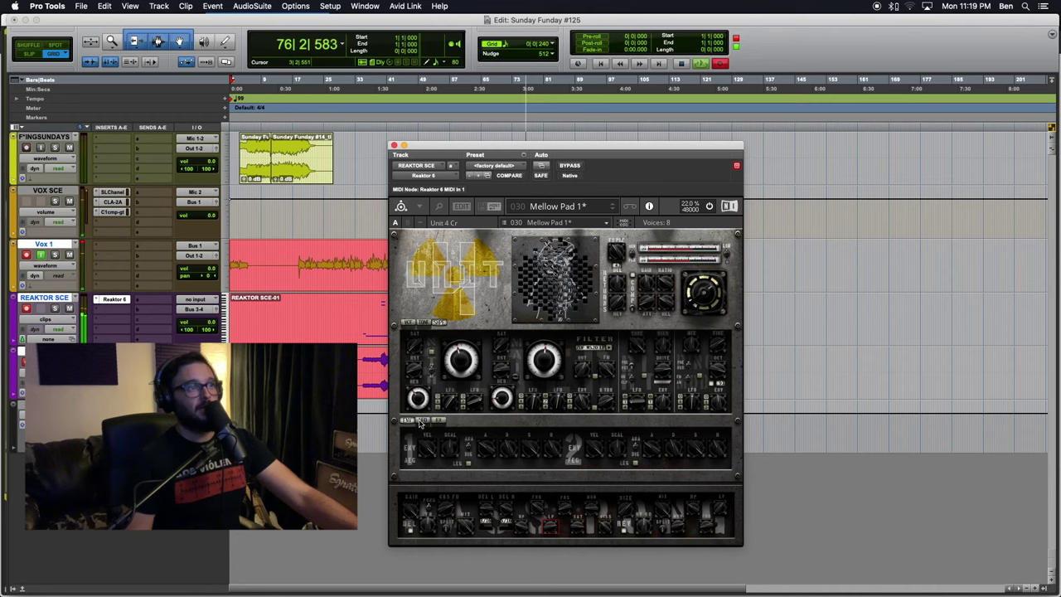
{"action": "left_click", "coordinate": [428, 420]}
{"action": "left_click", "coordinate": [436, 420]}
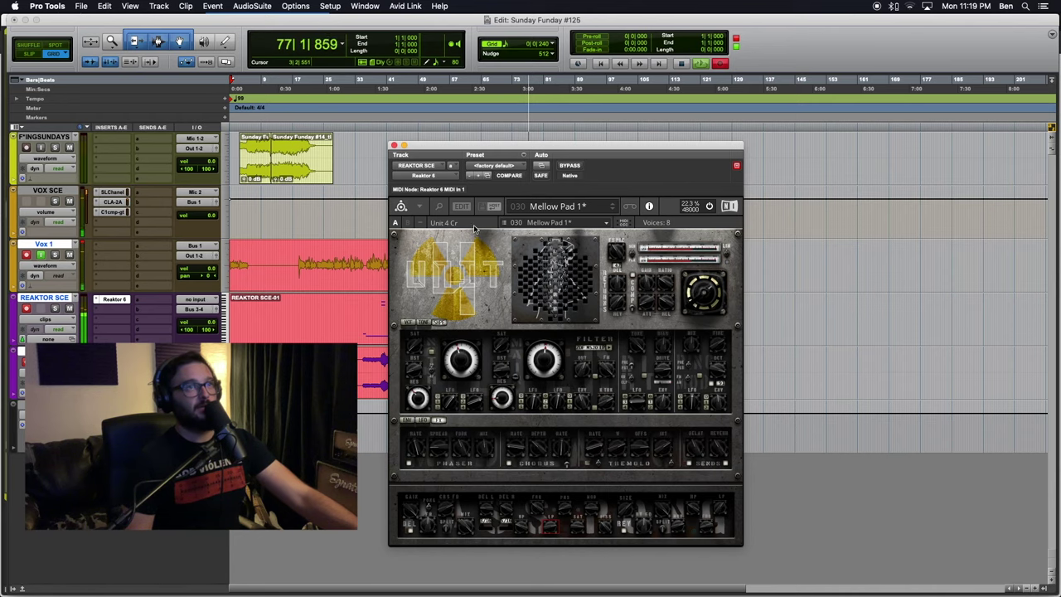
- Compare the instrument's A and B panel views, returning to the full A view
{"action": "left_click", "coordinate": [475, 225]}
{"action": "left_click", "coordinate": [491, 235]}
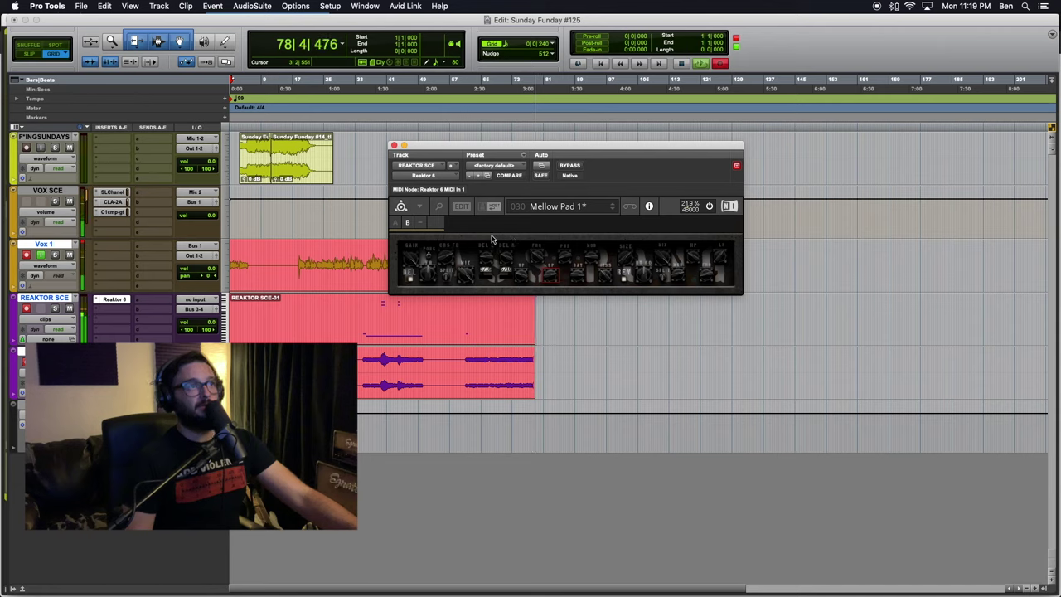
{"action": "left_click", "coordinate": [396, 223]}
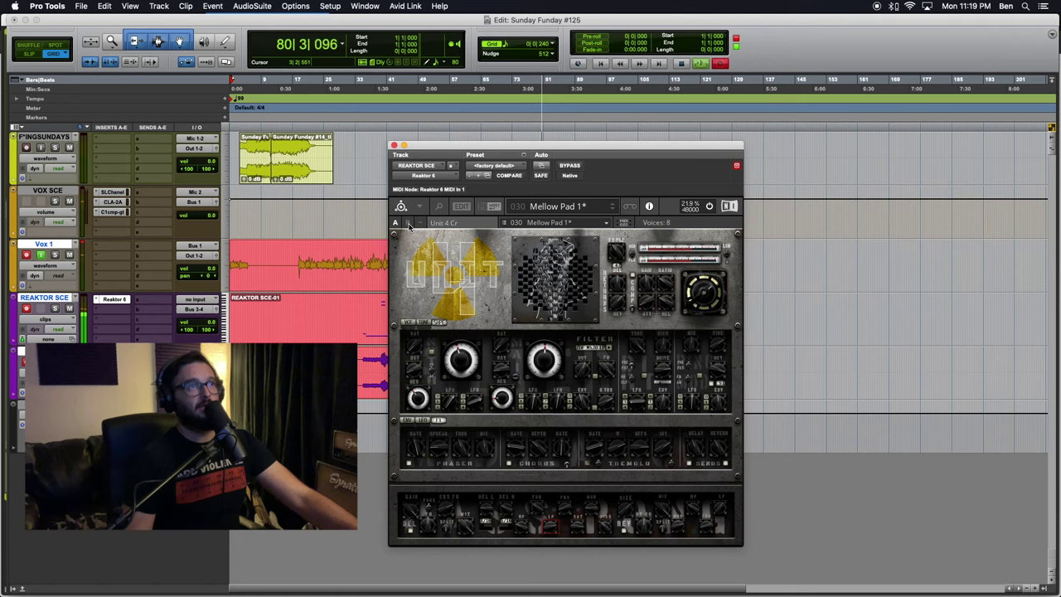
{"action": "left_click", "coordinate": [407, 223]}
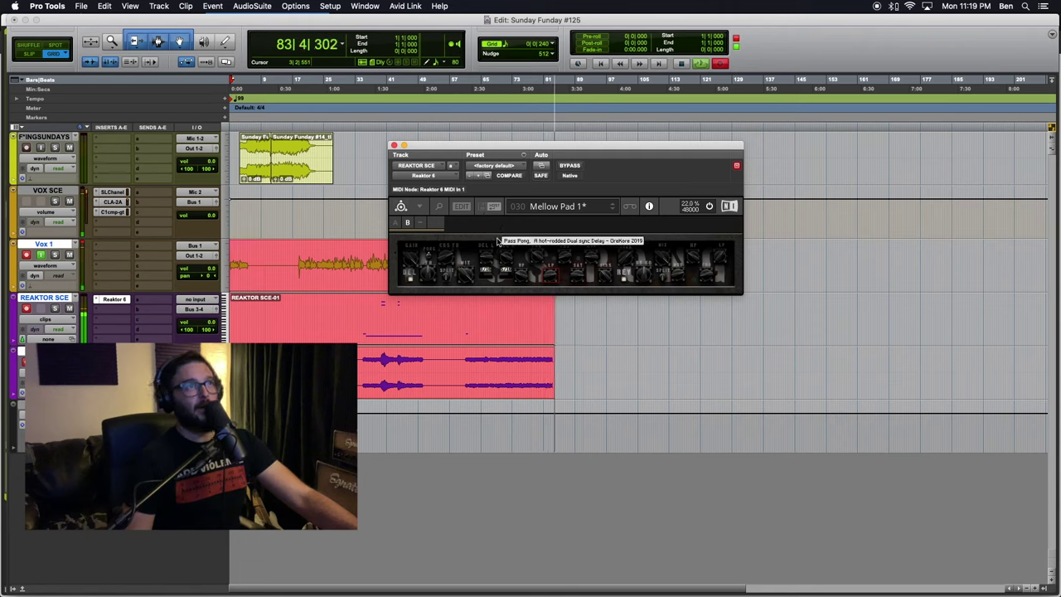
{"action": "left_click", "coordinate": [397, 223]}
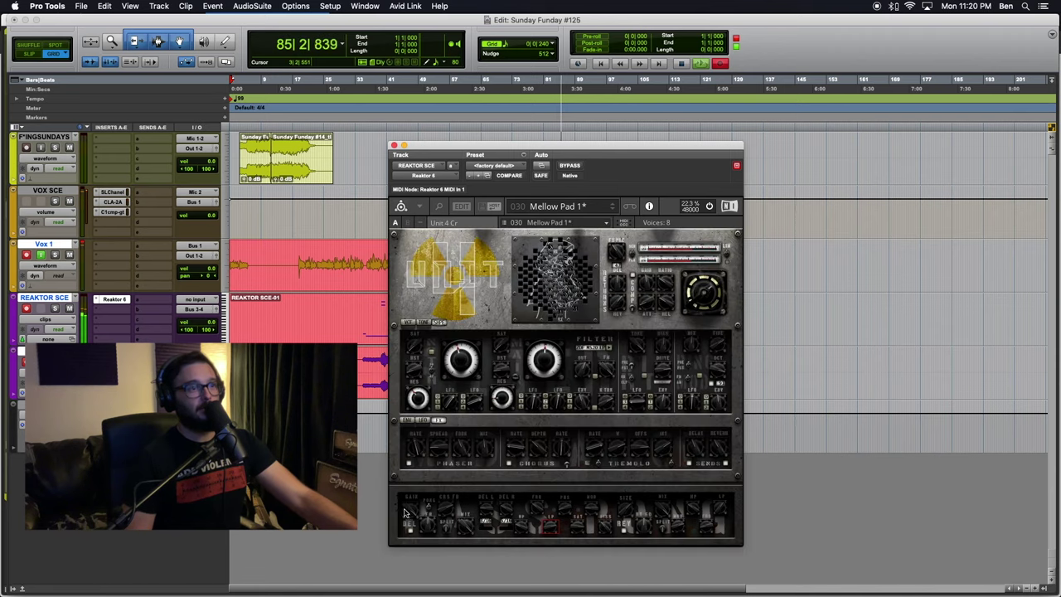
- Browse the snapshot banks and load the preset 1000 MW from Public Pads & Scapes
{"action": "left_click", "coordinate": [551, 206]}
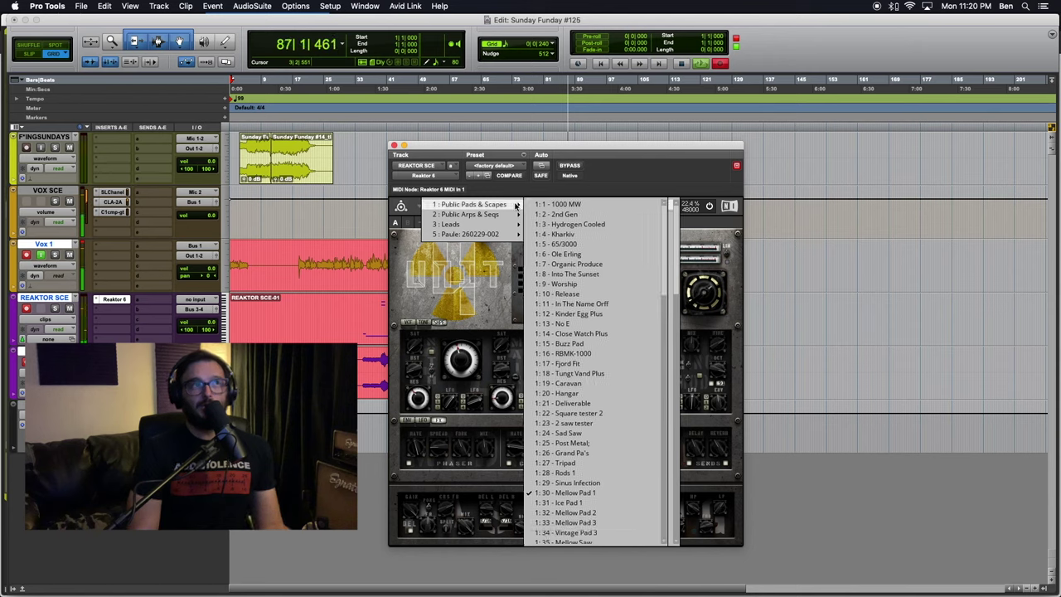
{"action": "mouse_move", "coordinate": [498, 216]}
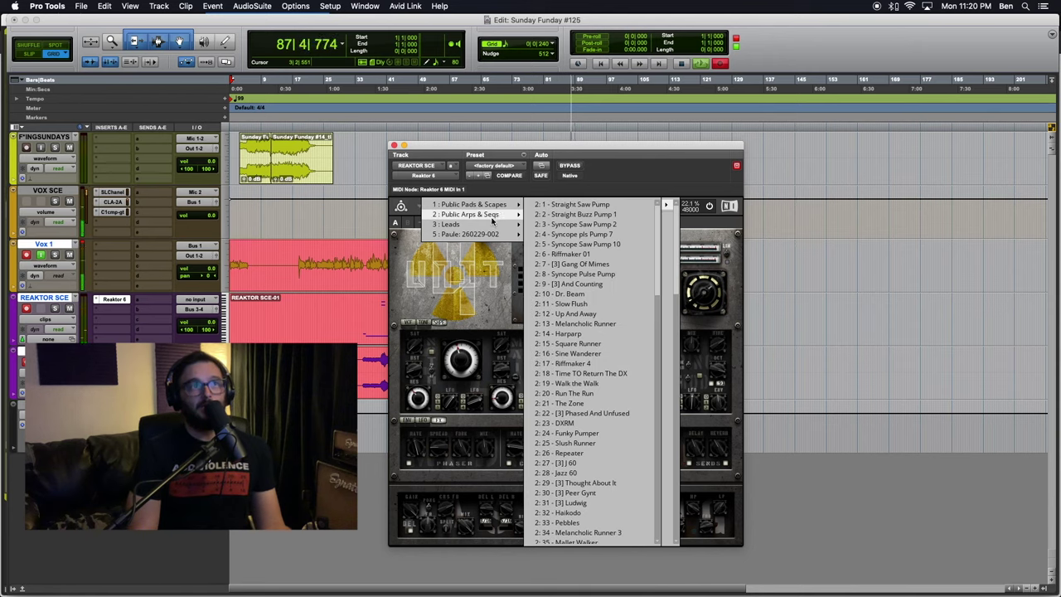
{"action": "mouse_move", "coordinate": [489, 236]}
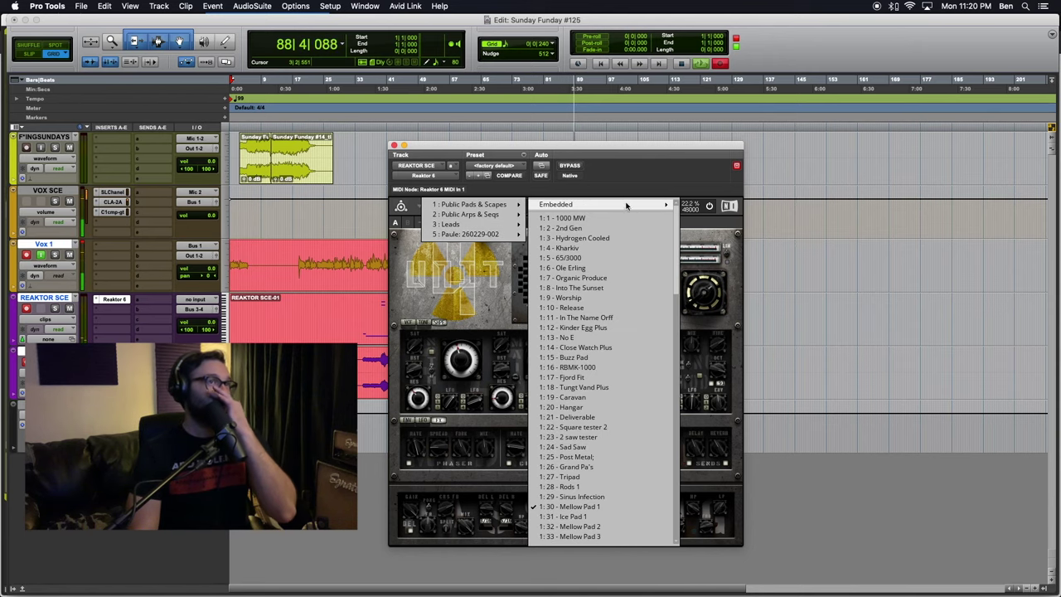
{"action": "mouse_move", "coordinate": [476, 205]}
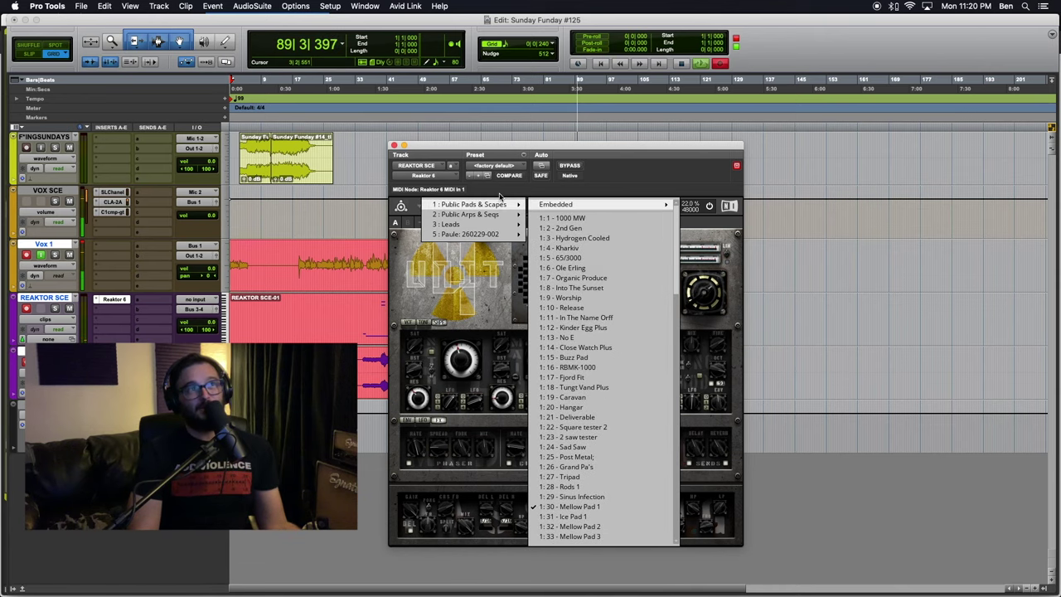
{"action": "left_click", "coordinate": [570, 204]}
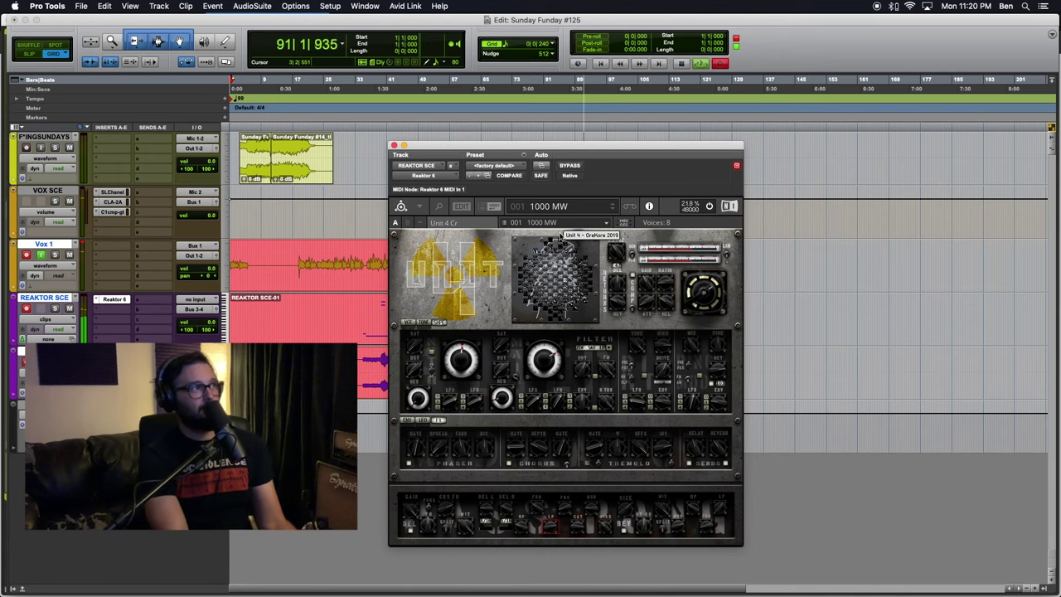
- Zoom the Edit window's timeline out further and load the next Unit 4 preset, 2nd Gen
{"action": "left_click", "coordinate": [82, 243]}
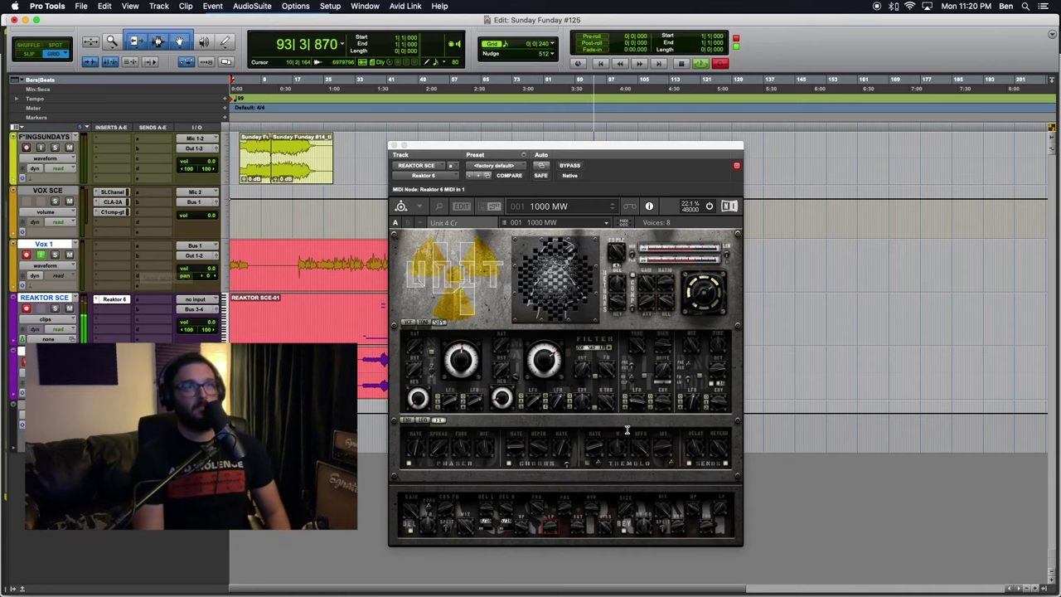
{"action": "key", "text": "r"}
{"action": "key", "text": "r"}
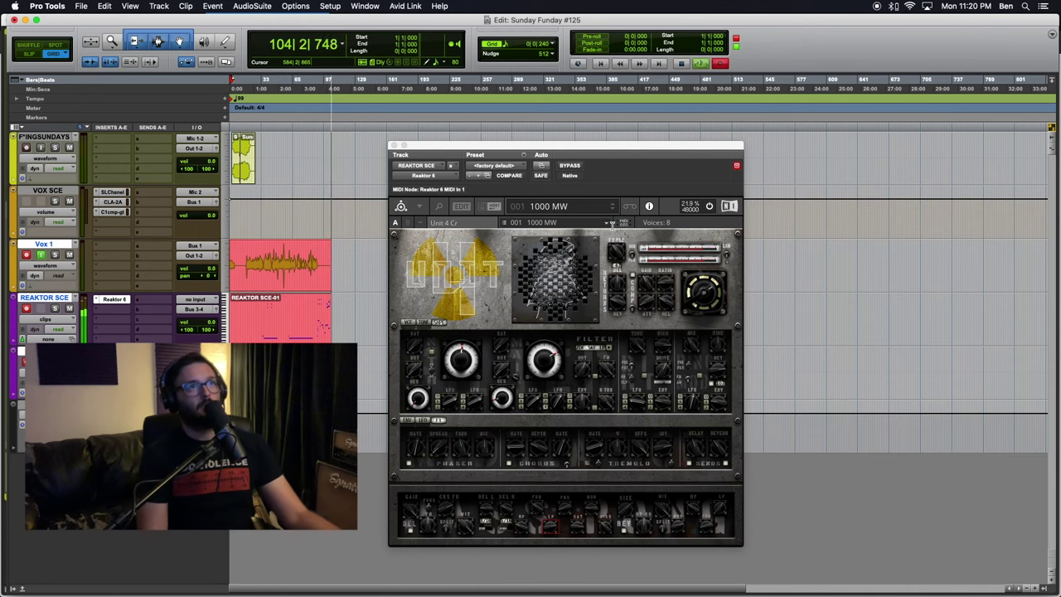
{"action": "left_click", "coordinate": [613, 208]}
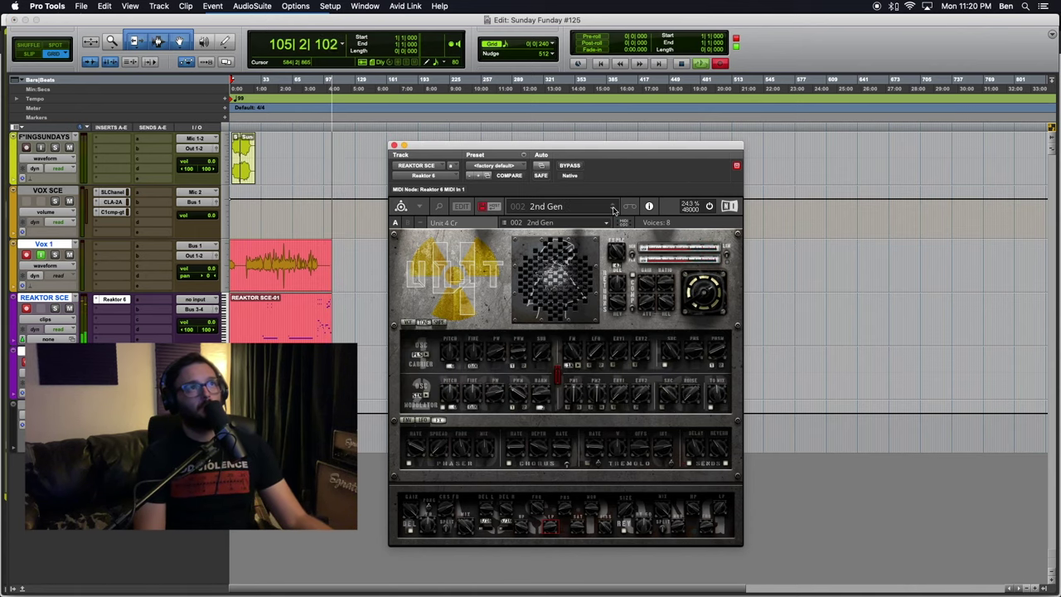
- Try the 2nd Gen oscillators with the carrier waveform set to TRI and SAW, and vary the modulator's pitch
{"action": "left_click", "coordinate": [558, 377]}
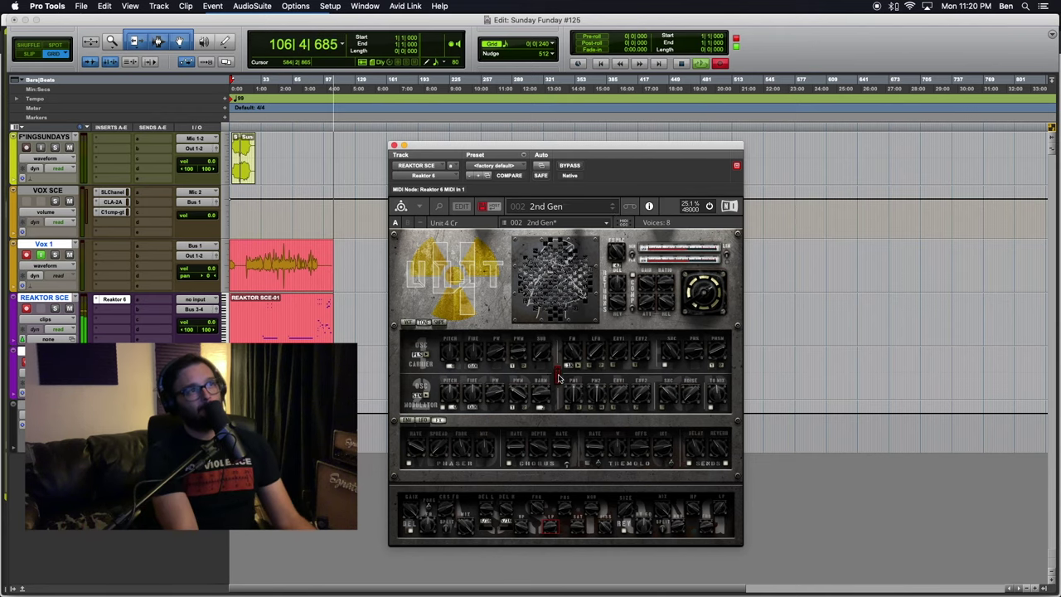
{"action": "left_click", "coordinate": [421, 356]}
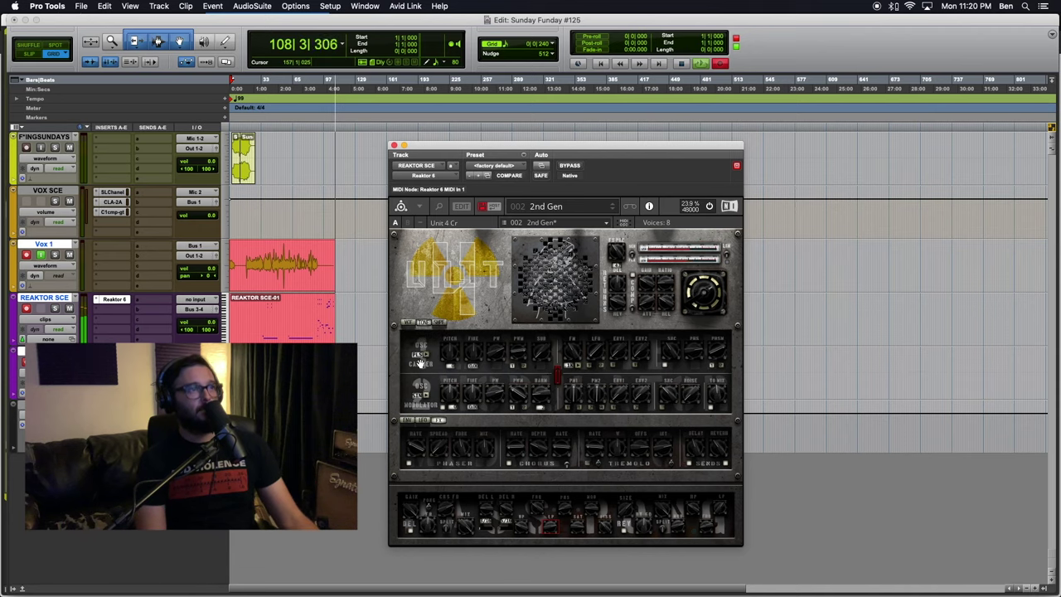
{"action": "left_click", "coordinate": [421, 355]}
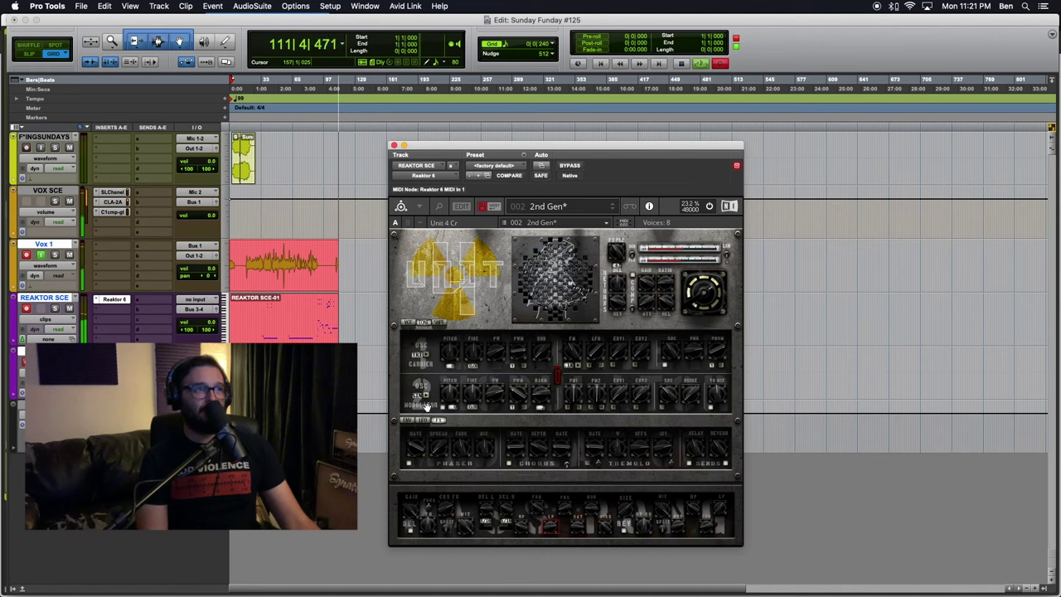
{"action": "left_click", "coordinate": [423, 355]}
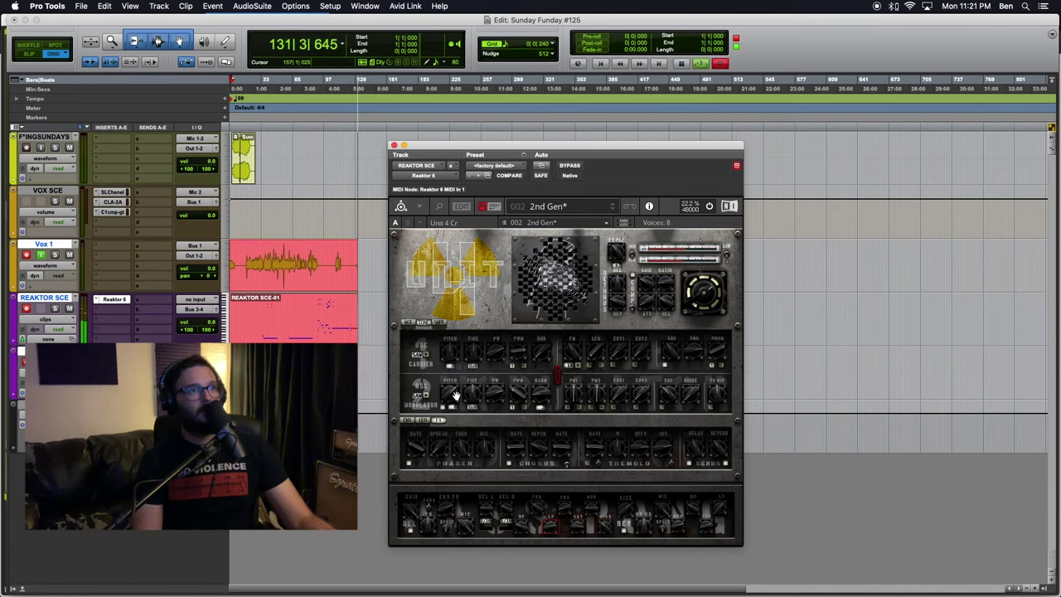
{"action": "left_click_drag", "start_coordinate": [448, 395], "coordinate": [450, 418]}
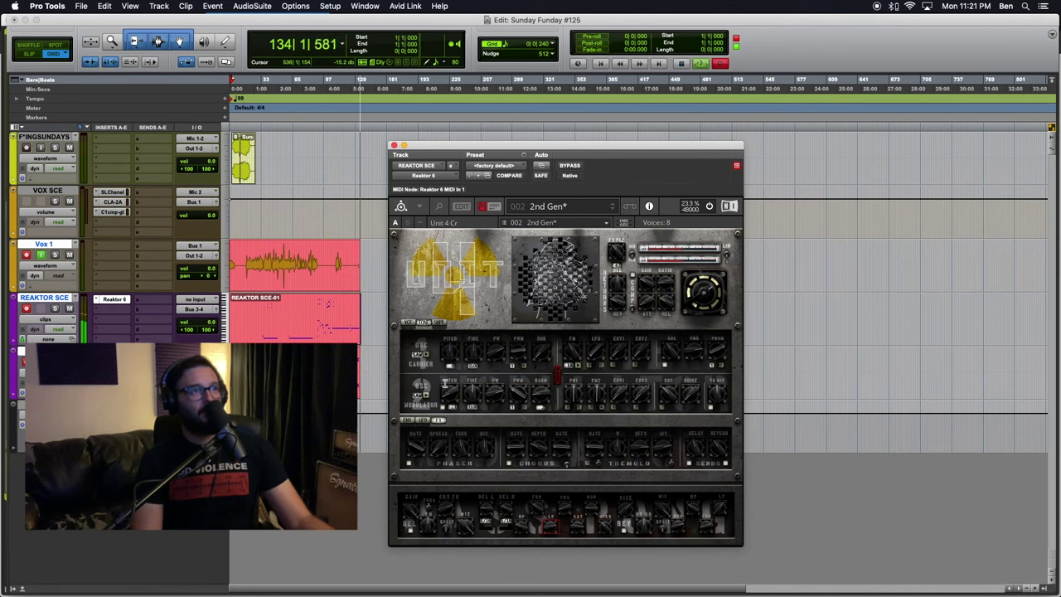
{"action": "left_click_drag", "start_coordinate": [443, 405], "coordinate": [458, 385]}
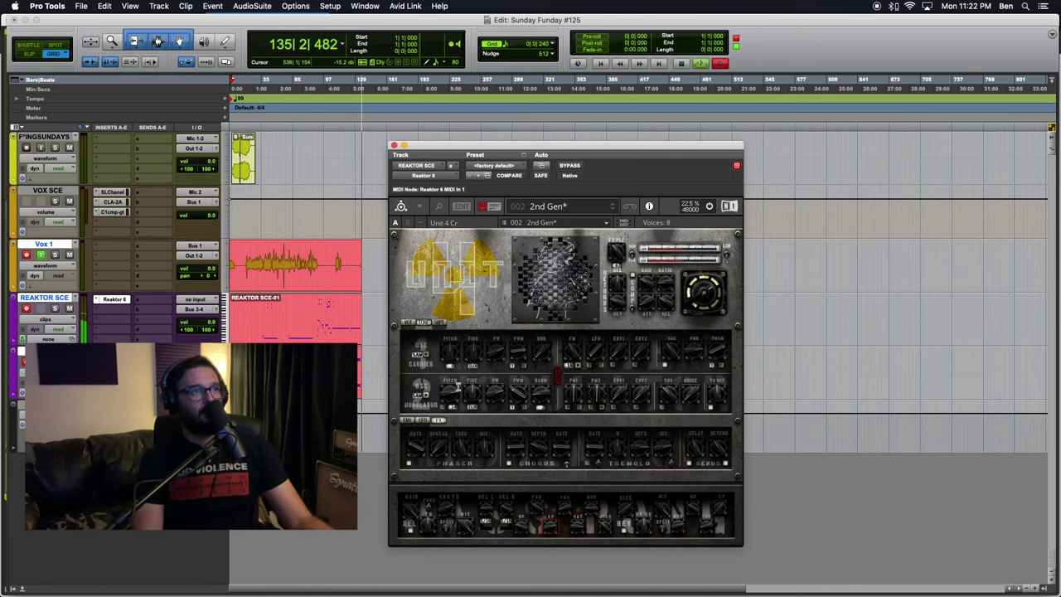
- Advance through the presets Hydrogen Cooled and Kharkiv to load 65/3000
{"action": "left_click", "coordinate": [612, 211]}
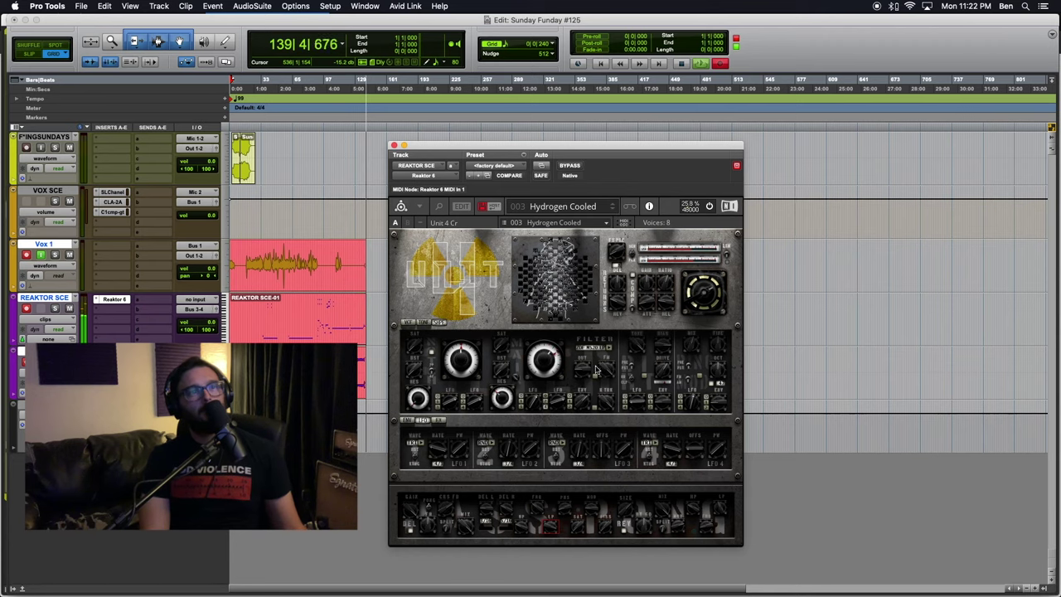
{"action": "left_click", "coordinate": [613, 210]}
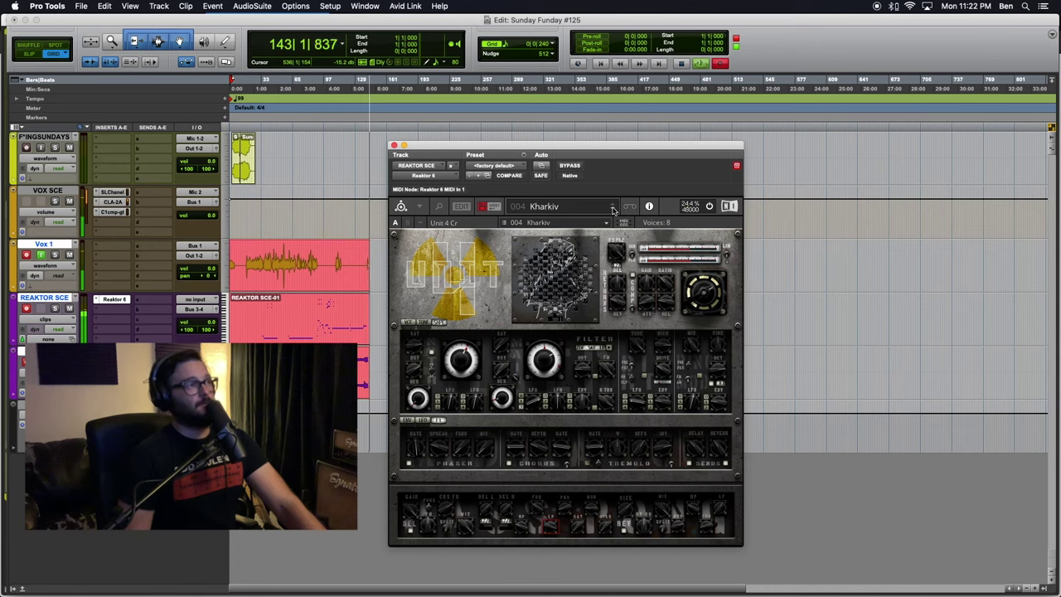
{"action": "left_click", "coordinate": [612, 209]}
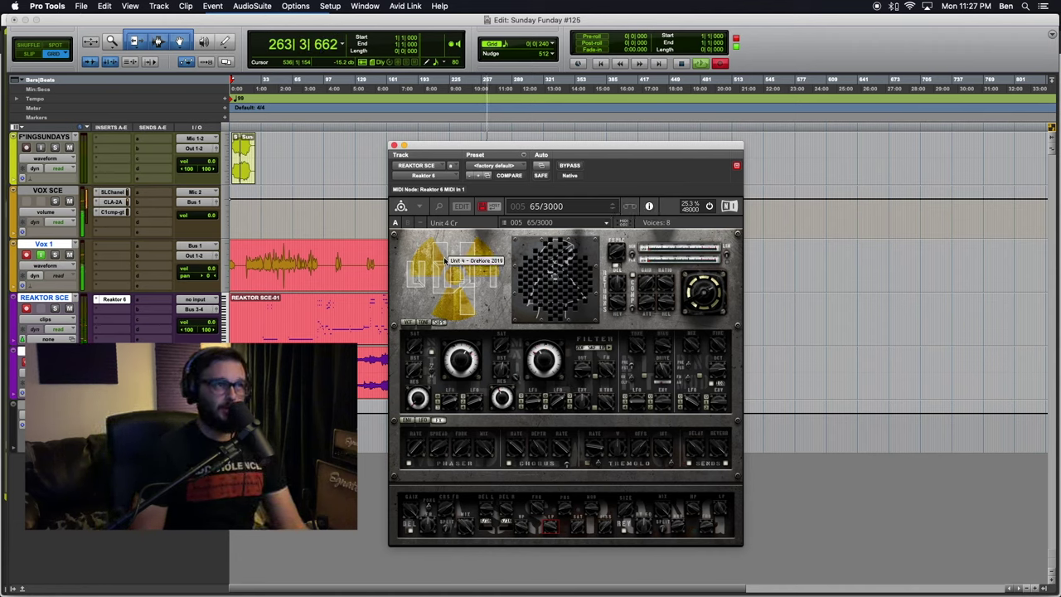
- Load the preset Ole Erling and vary the cutoff of both filters
{"action": "left_click", "coordinate": [612, 211]}
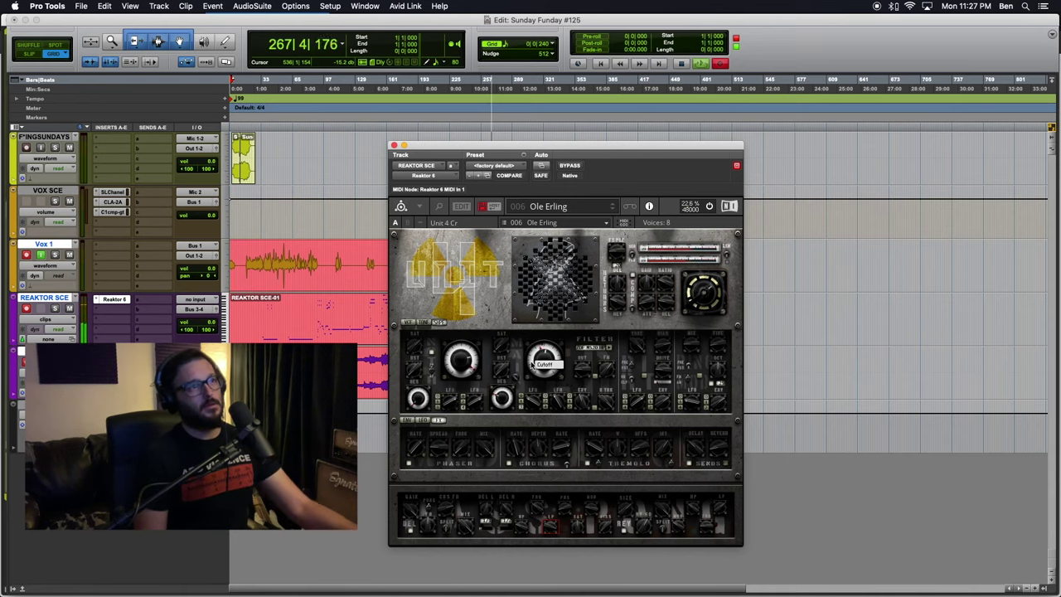
{"action": "left_click_drag", "start_coordinate": [531, 370], "coordinate": [545, 355]}
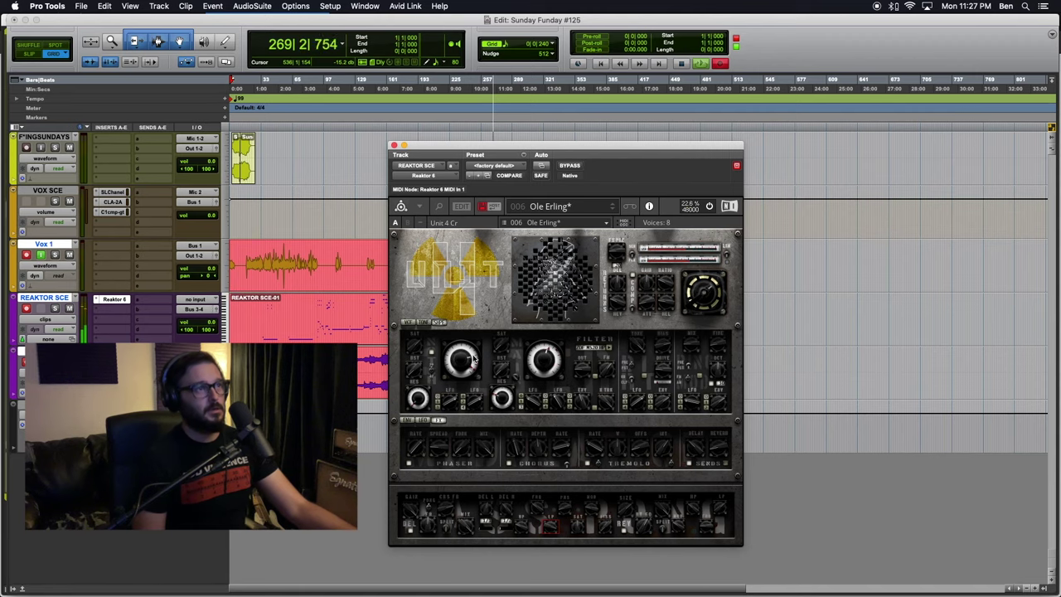
{"action": "left_click_drag", "start_coordinate": [467, 347], "coordinate": [450, 354]}
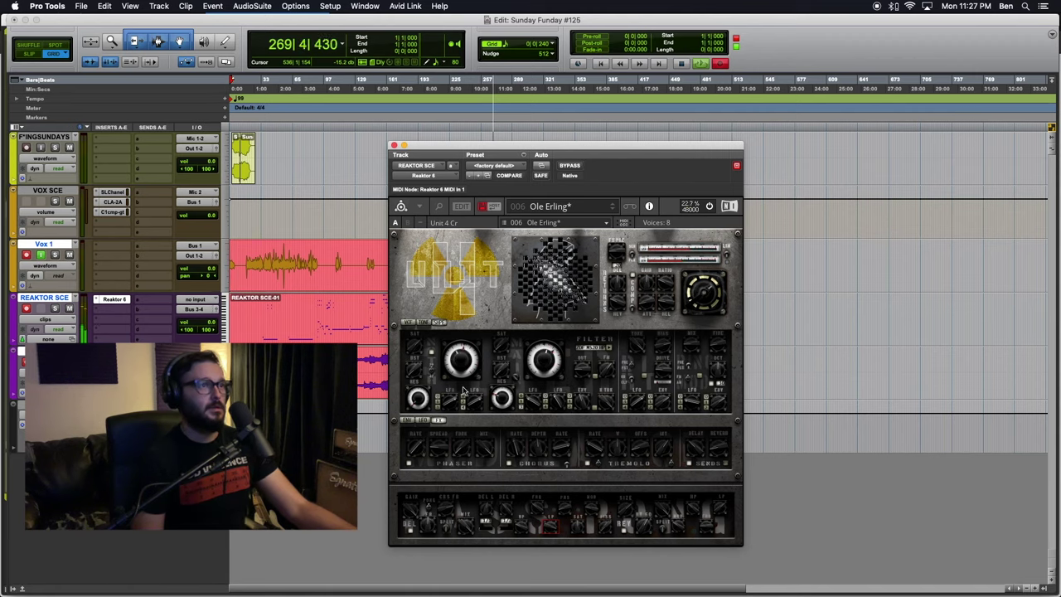
- Look through Ole Erling's setup, tone generator and filter pages
{"action": "left_click", "coordinate": [425, 322]}
{"action": "left_click", "coordinate": [408, 322]}
{"action": "left_click", "coordinate": [425, 322]}
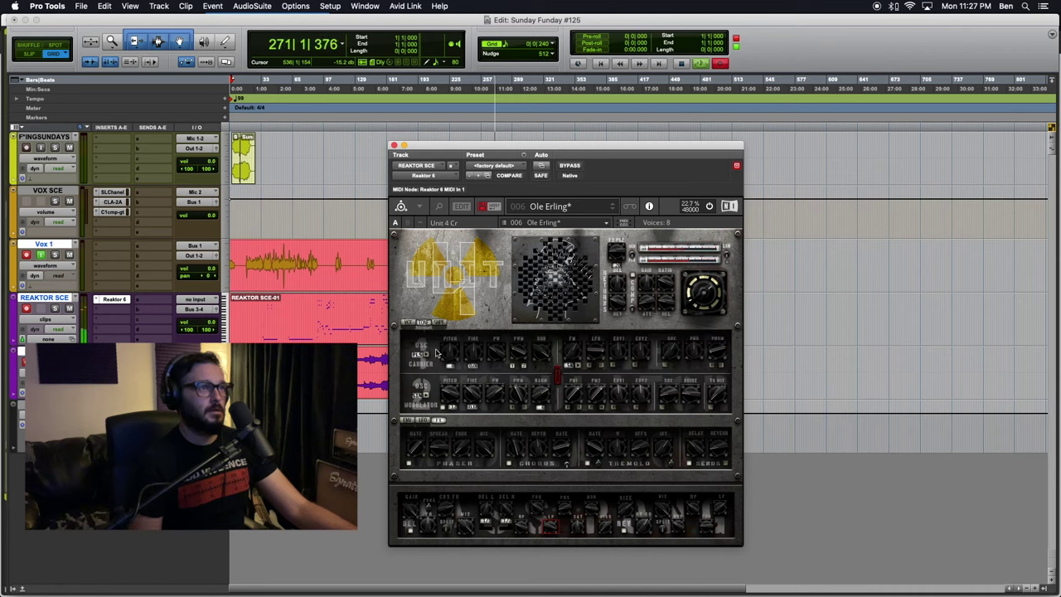
{"action": "left_click", "coordinate": [439, 322]}
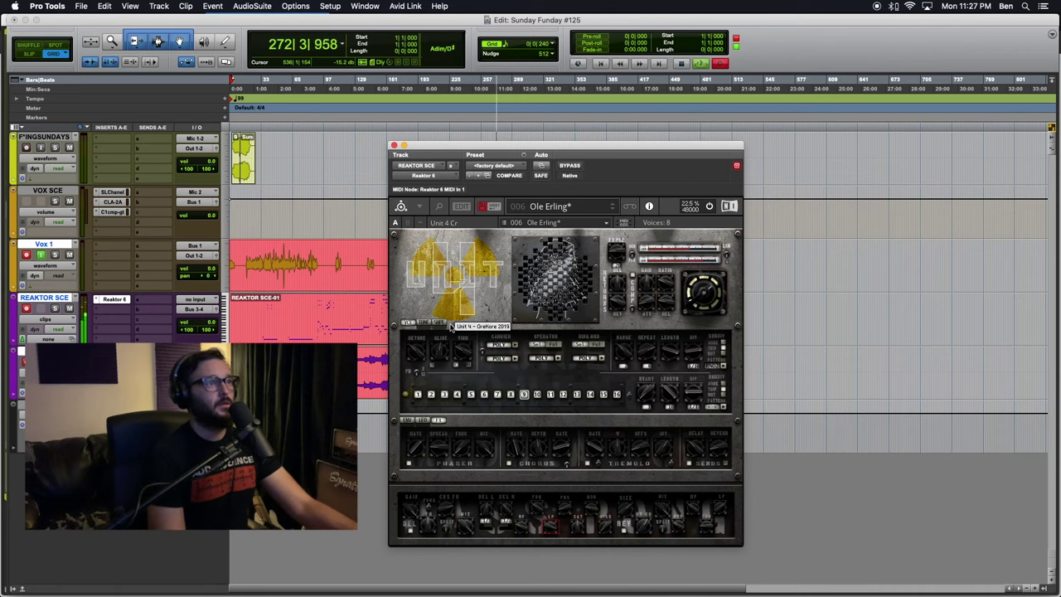
{"action": "left_click", "coordinate": [406, 323]}
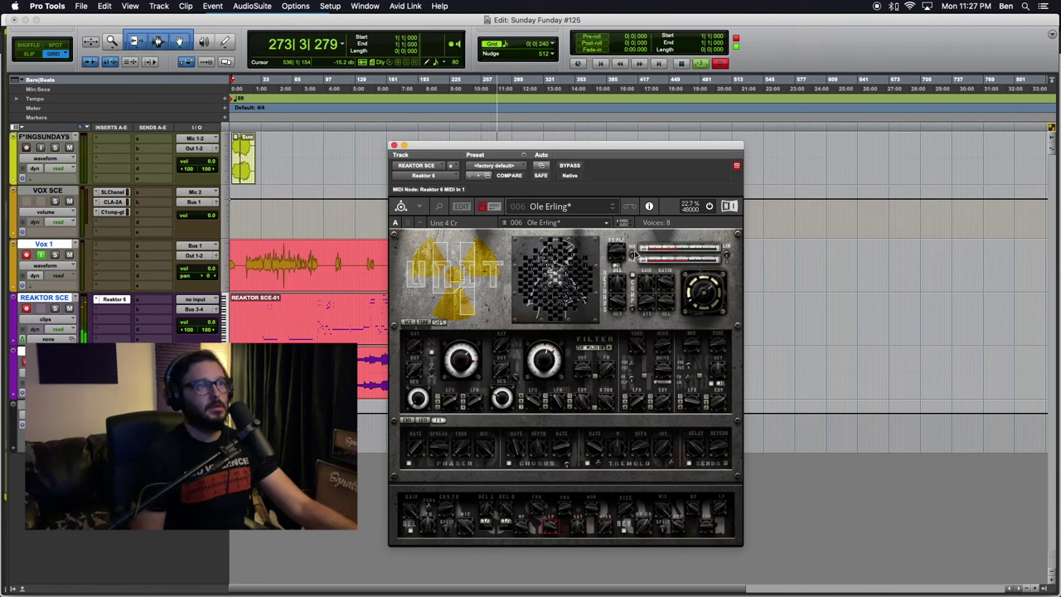
- Advance through the presets Organic Produce, Into The Sunset, Worship and Release to load In The Name Orff
{"action": "left_click", "coordinate": [612, 209]}
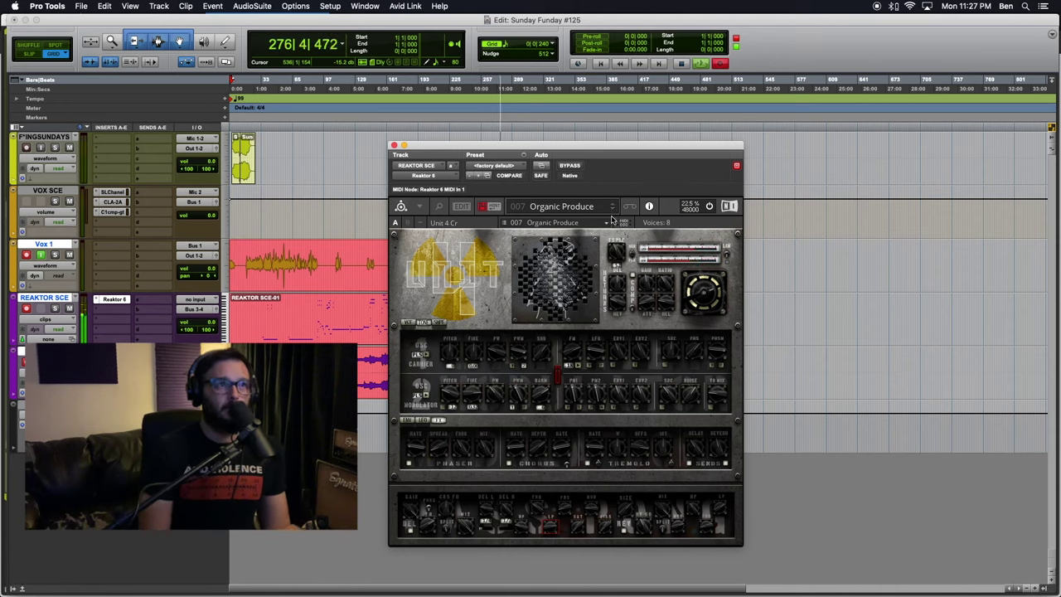
{"action": "left_click", "coordinate": [612, 210]}
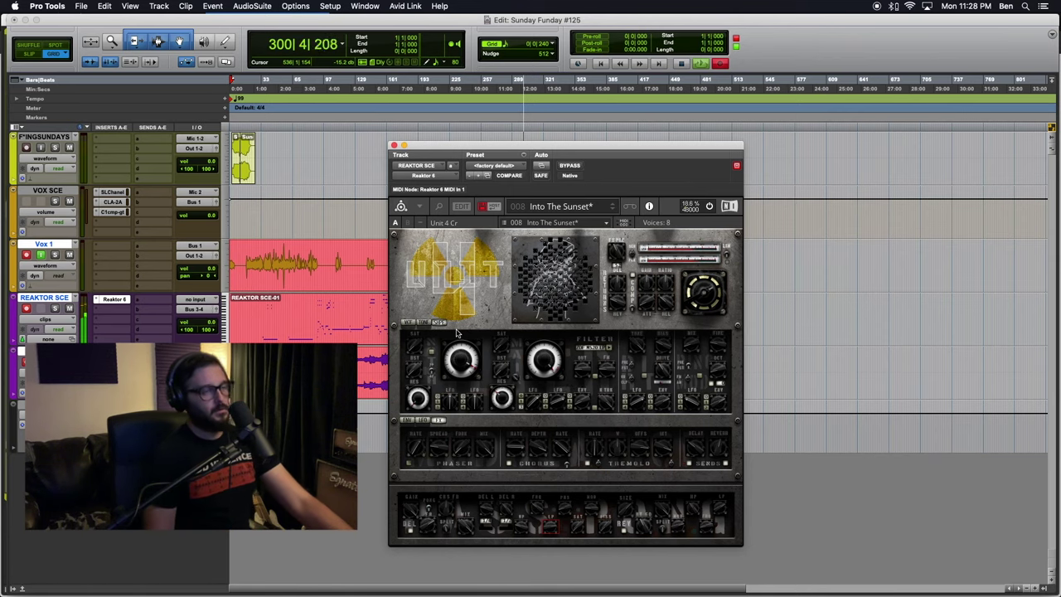
{"action": "left_click", "coordinate": [612, 210]}
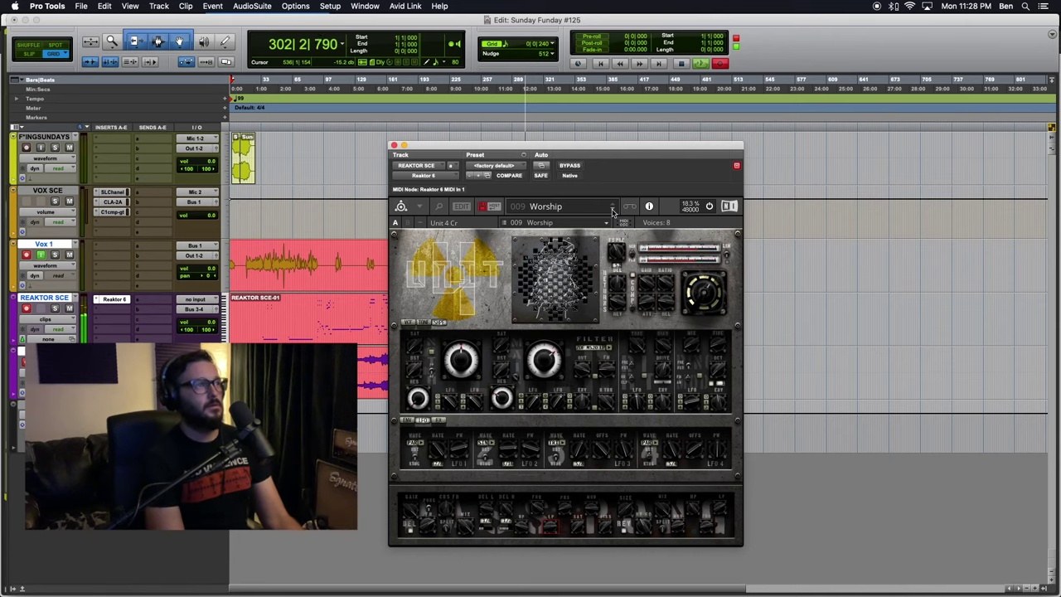
{"action": "left_click", "coordinate": [611, 209]}
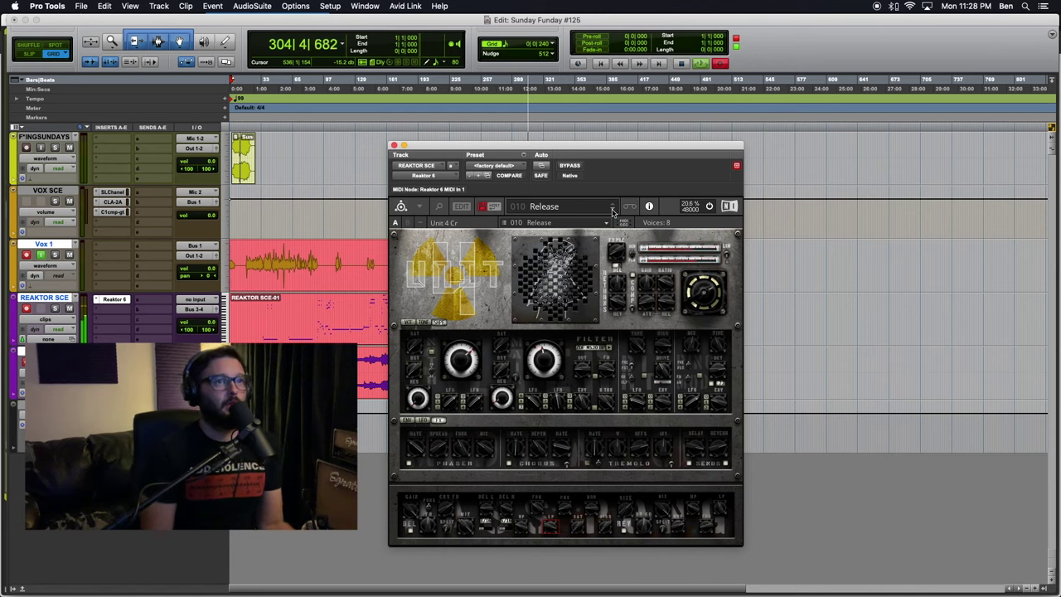
{"action": "left_click", "coordinate": [611, 211]}
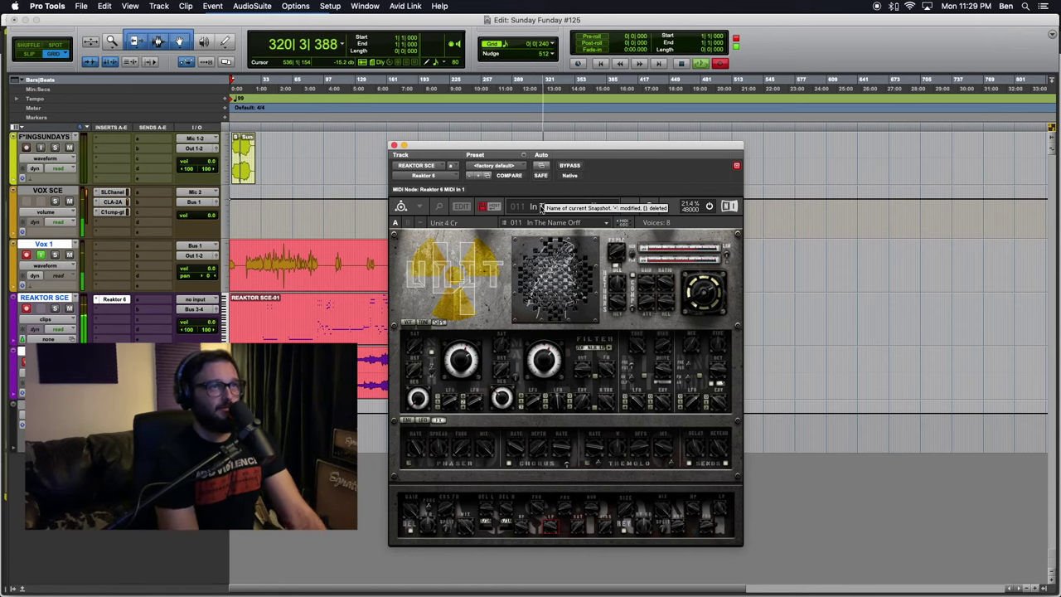
- Examine the full snapshot list down to its last entry and close it without changing the preset
{"action": "left_click", "coordinate": [540, 207]}
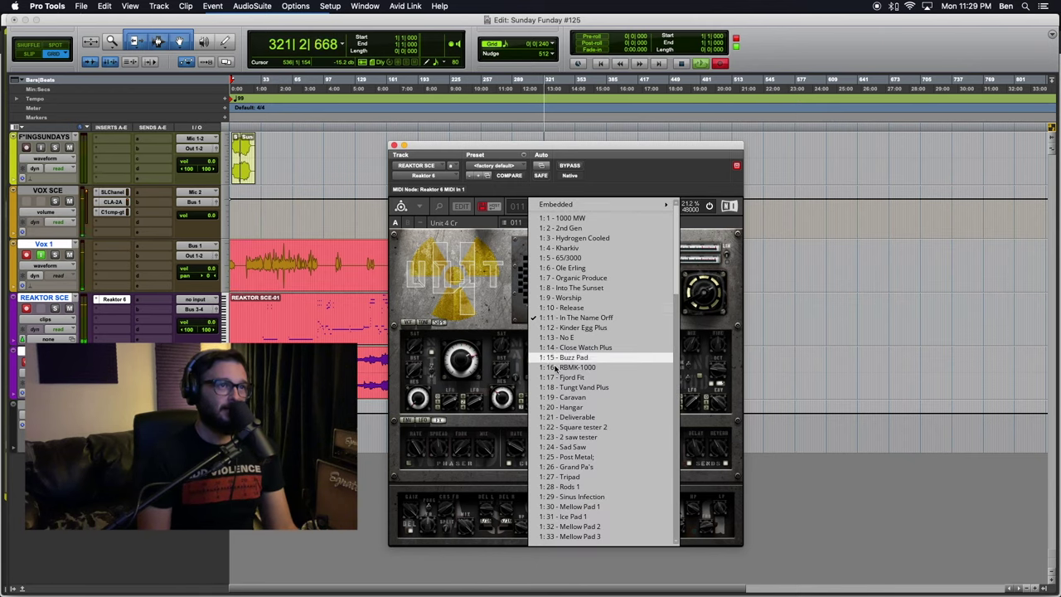
{"action": "scroll", "coordinate": [555, 365], "scroll_direction": "down", "scroll_amount": 10}
{"action": "scroll", "coordinate": [555, 368], "scroll_direction": "down", "scroll_amount": 10}
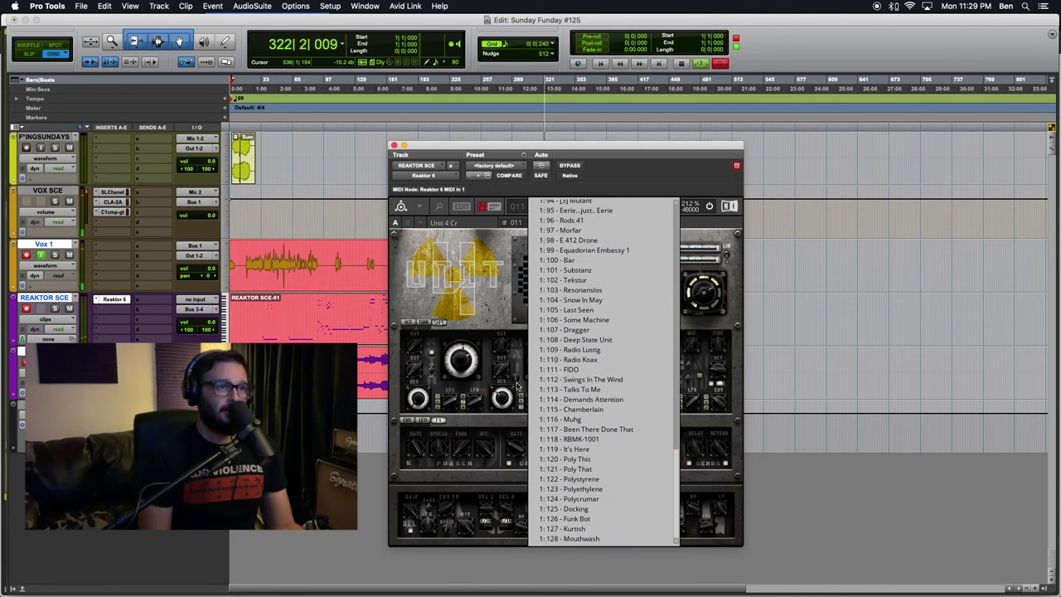
{"action": "left_click", "coordinate": [466, 246]}
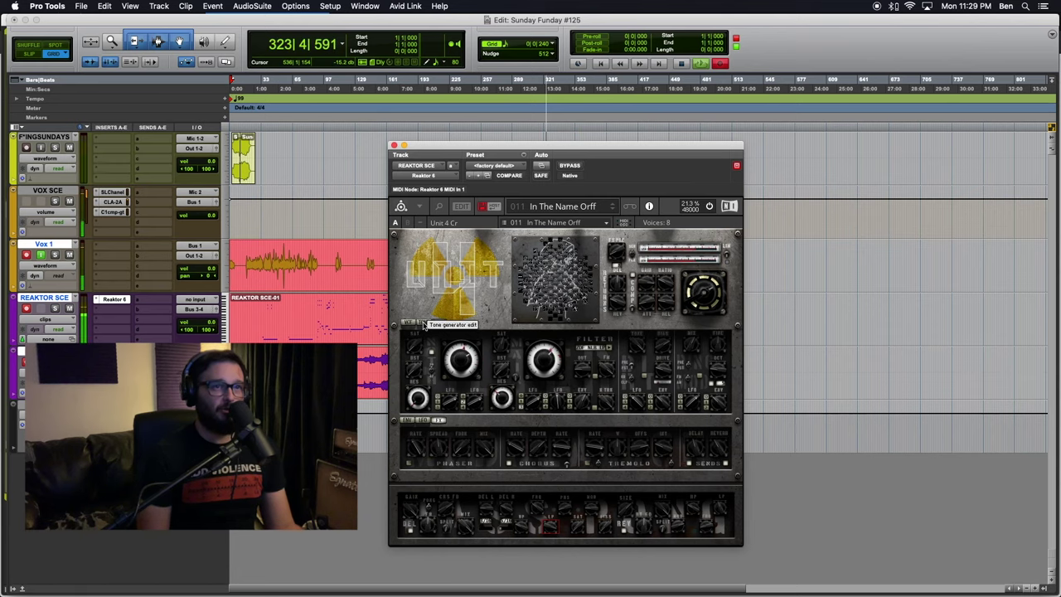
- Look through the LFO and envelope pages of In The Name Orff and return to its effects page
{"action": "left_click", "coordinate": [420, 421]}
{"action": "left_click", "coordinate": [406, 421]}
{"action": "left_click", "coordinate": [425, 422]}
{"action": "left_click", "coordinate": [439, 420]}
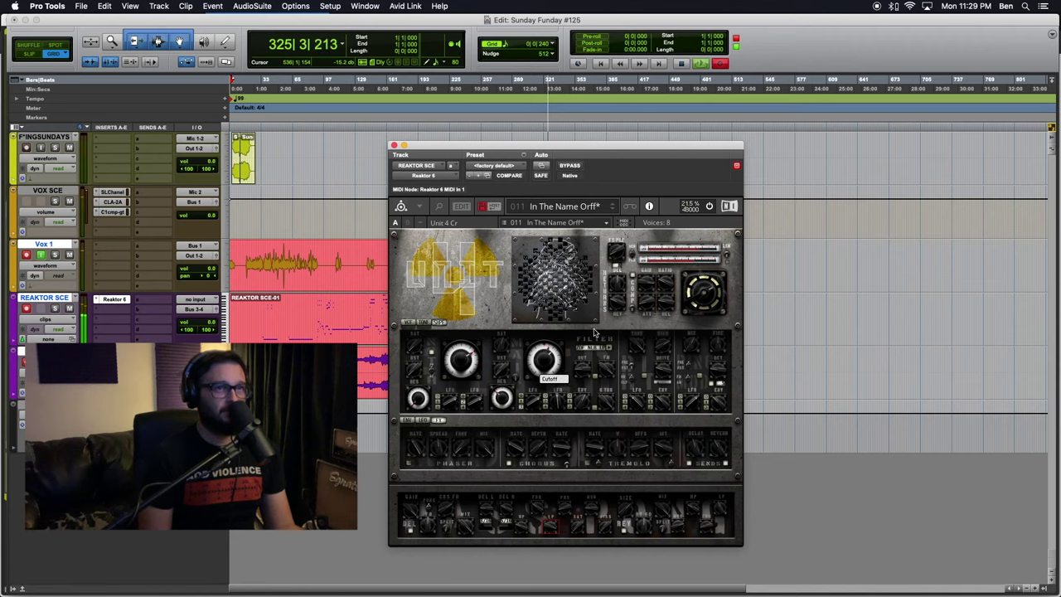
- Advance through the presets Kinder Egg Plus, No E and Close Watch Plus to load Buzz Pad
{"action": "left_click", "coordinate": [613, 212]}
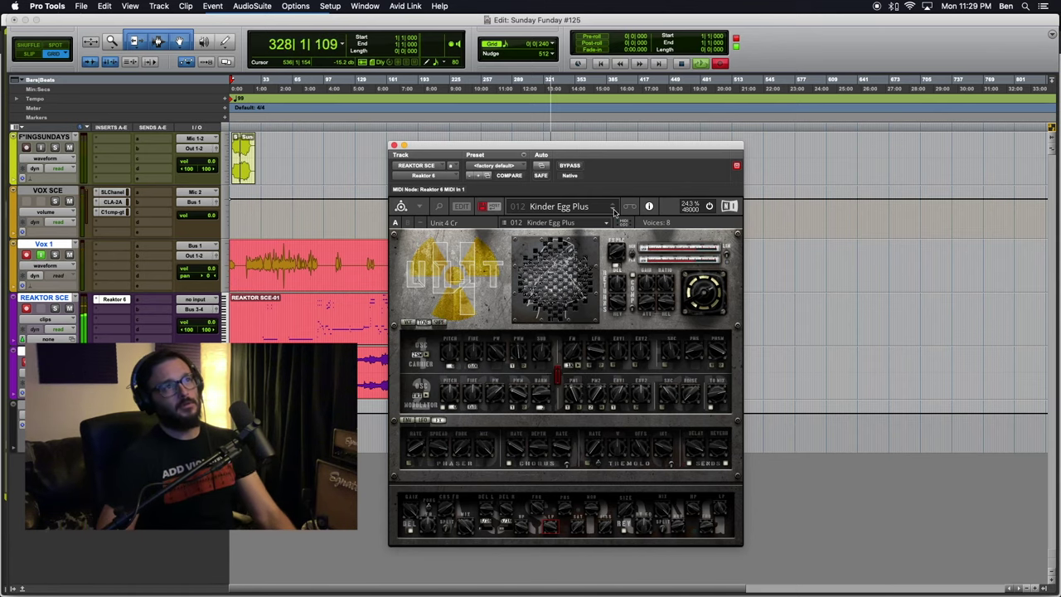
{"action": "left_click", "coordinate": [613, 212]}
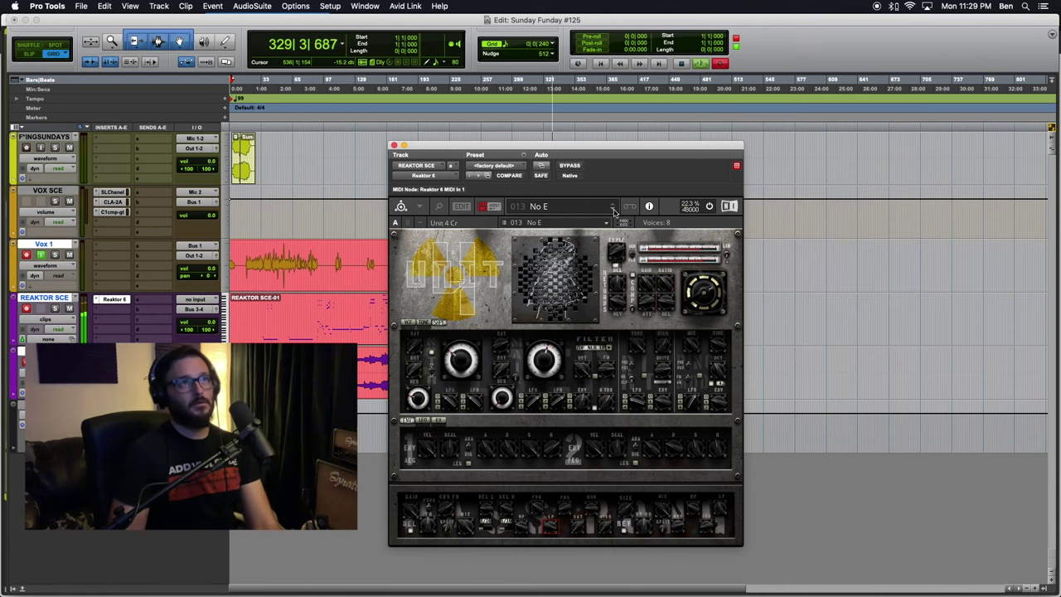
{"action": "left_click", "coordinate": [613, 212]}
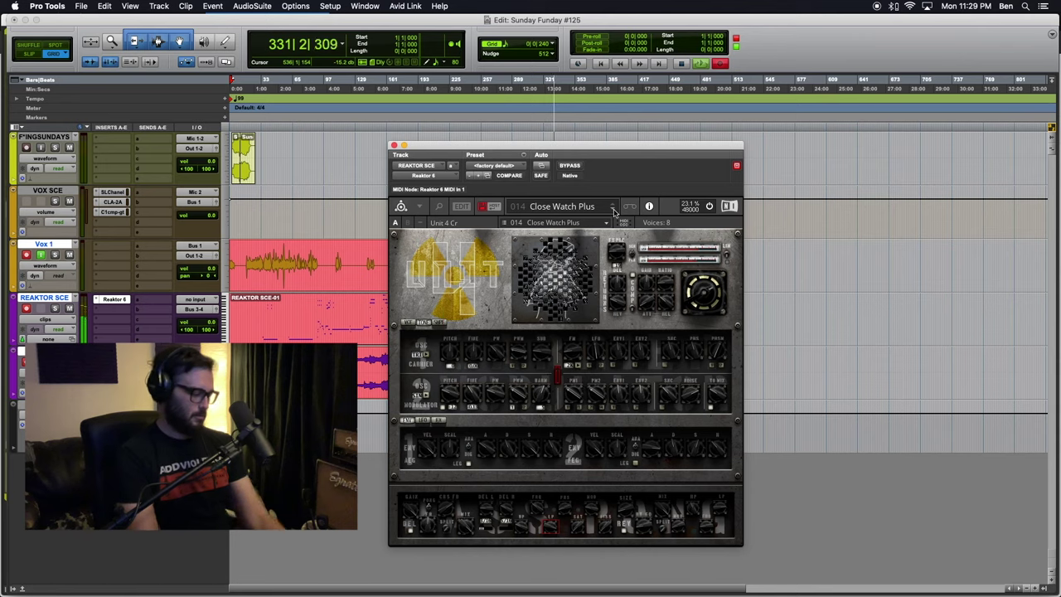
{"action": "left_click", "coordinate": [613, 212]}
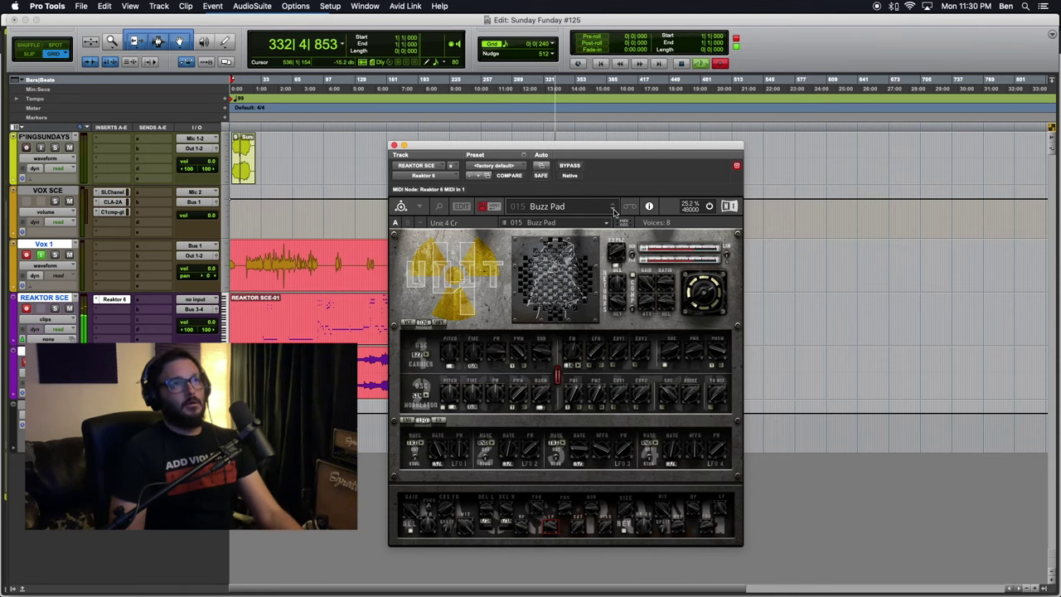
{"action": "left_click", "coordinate": [613, 212]}
{"action": "left_click", "coordinate": [497, 239]}
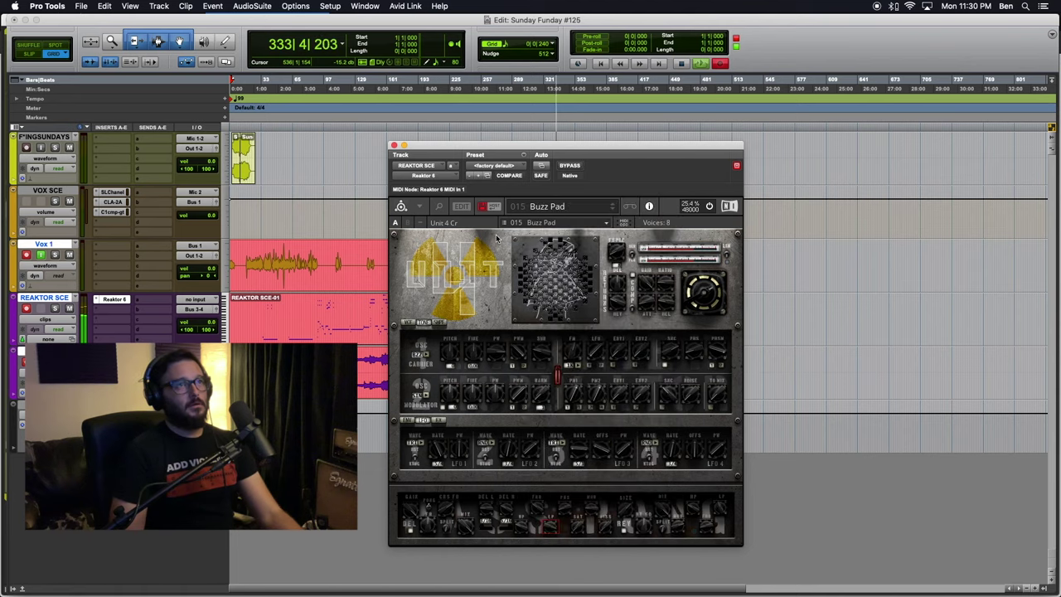
- Advance through RBMK-1000, Fjord Fit and Tungt Vand Plus to load Caravan, and check the instrument's B view before returning to A
{"action": "left_click", "coordinate": [613, 212]}
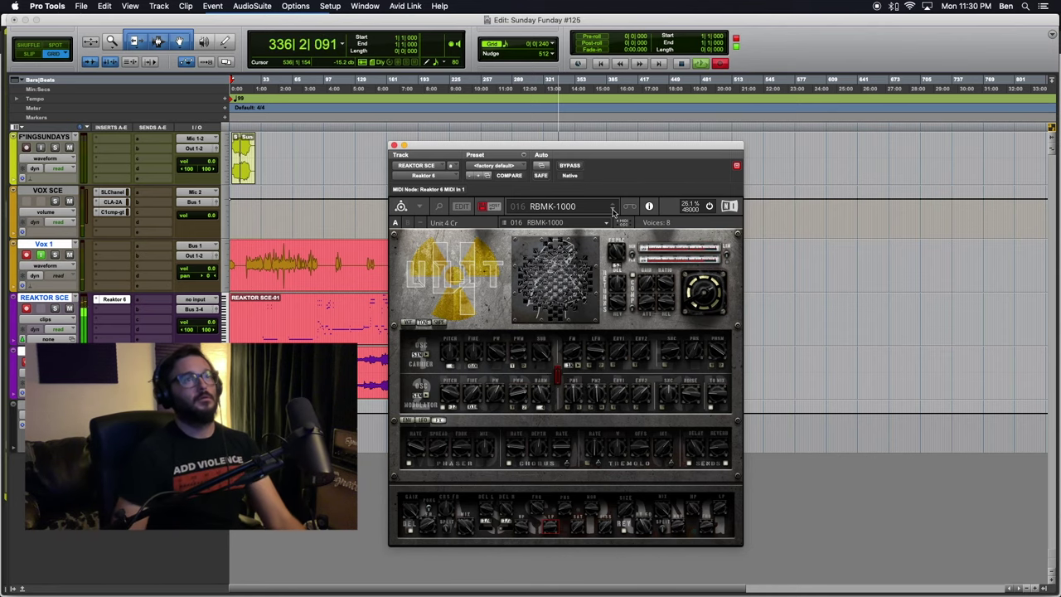
{"action": "left_click", "coordinate": [613, 210]}
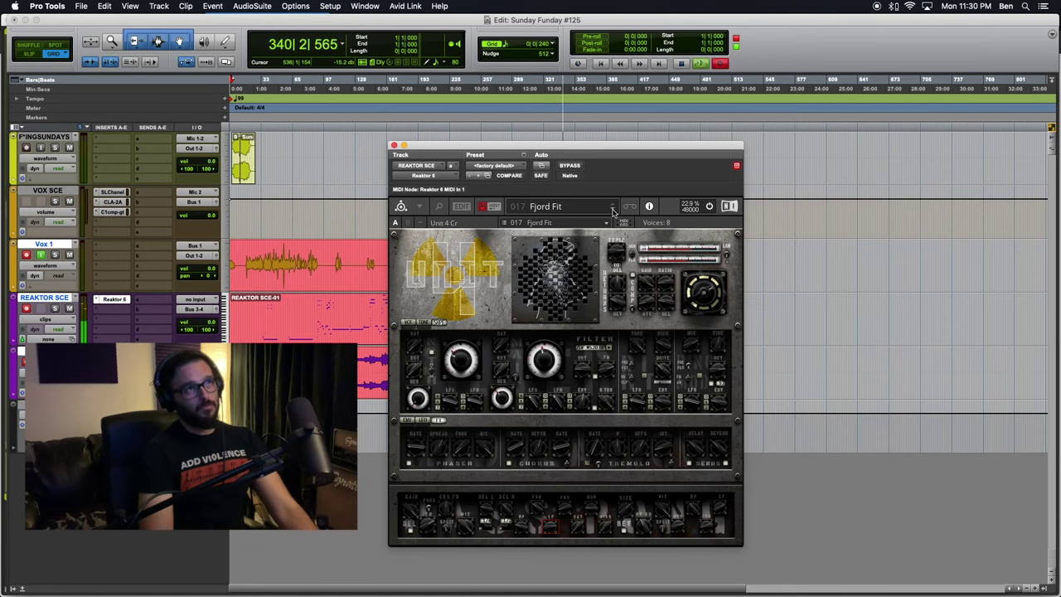
{"action": "left_click", "coordinate": [612, 210]}
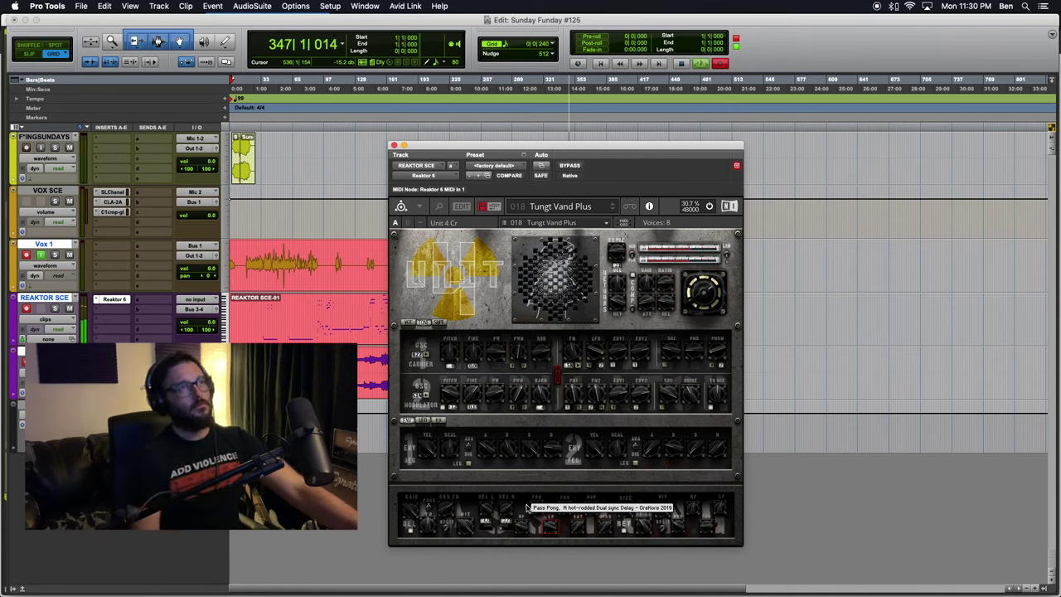
{"action": "left_click", "coordinate": [614, 210]}
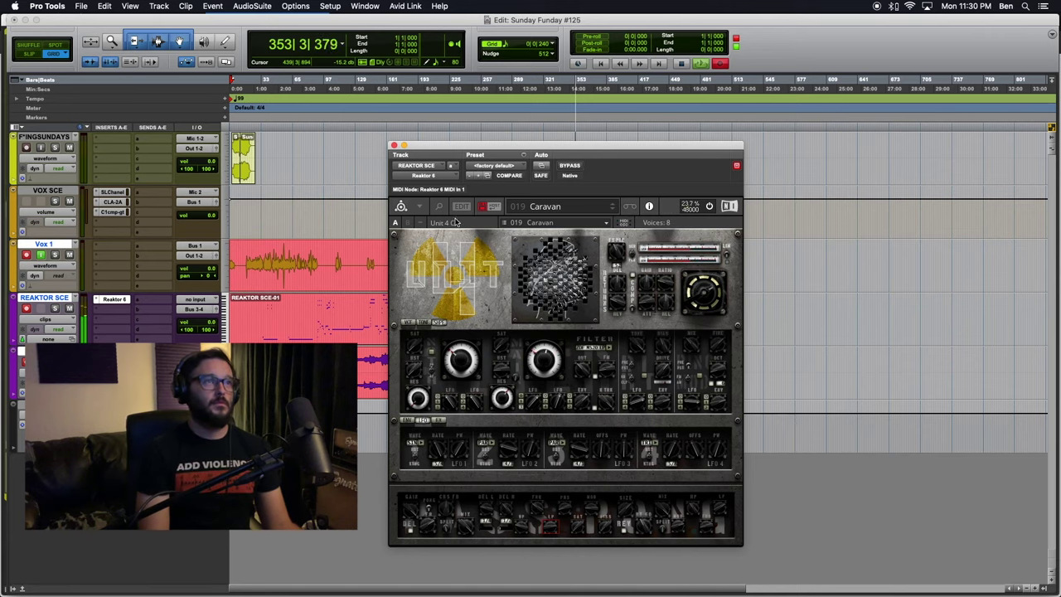
{"action": "left_click", "coordinate": [408, 223]}
{"action": "left_click", "coordinate": [396, 223]}
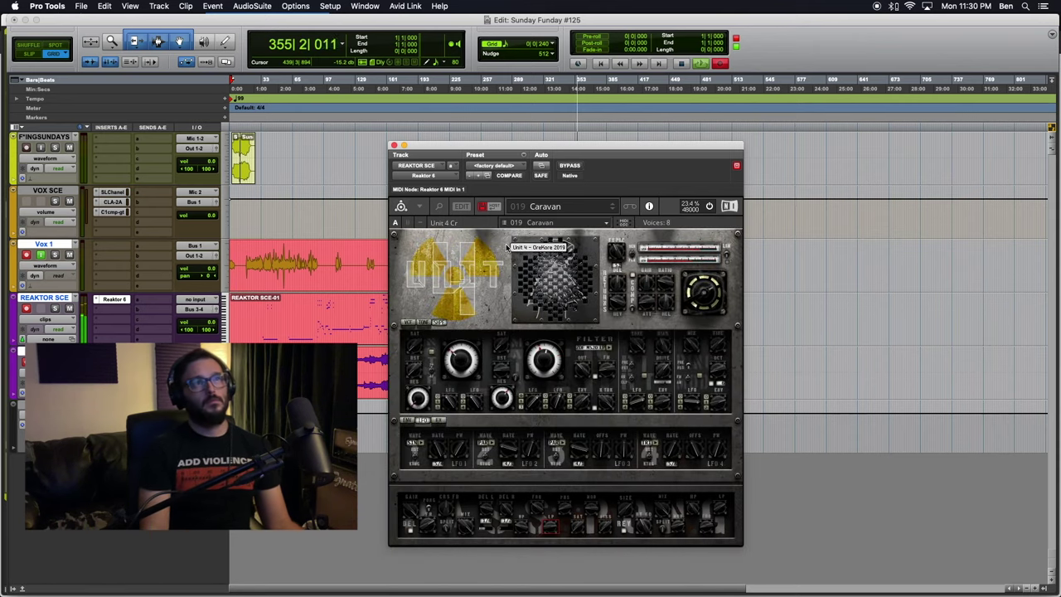
- Advance through the presets Hangar, Deliverable, Square tester 2 and 2 saw tester to load Sad Saw
{"action": "left_click", "coordinate": [612, 209]}
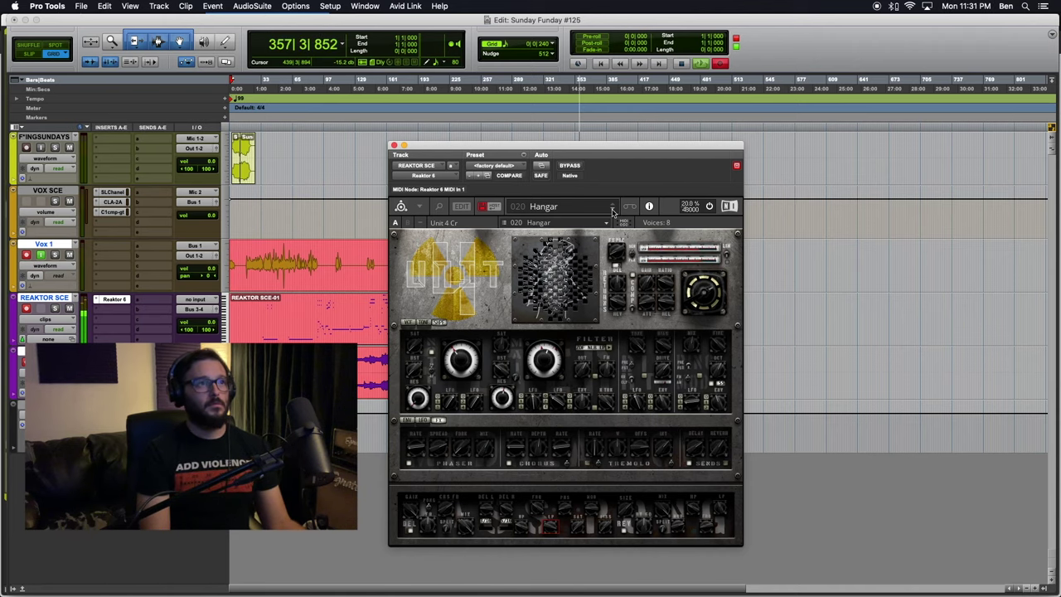
{"action": "left_click", "coordinate": [611, 209]}
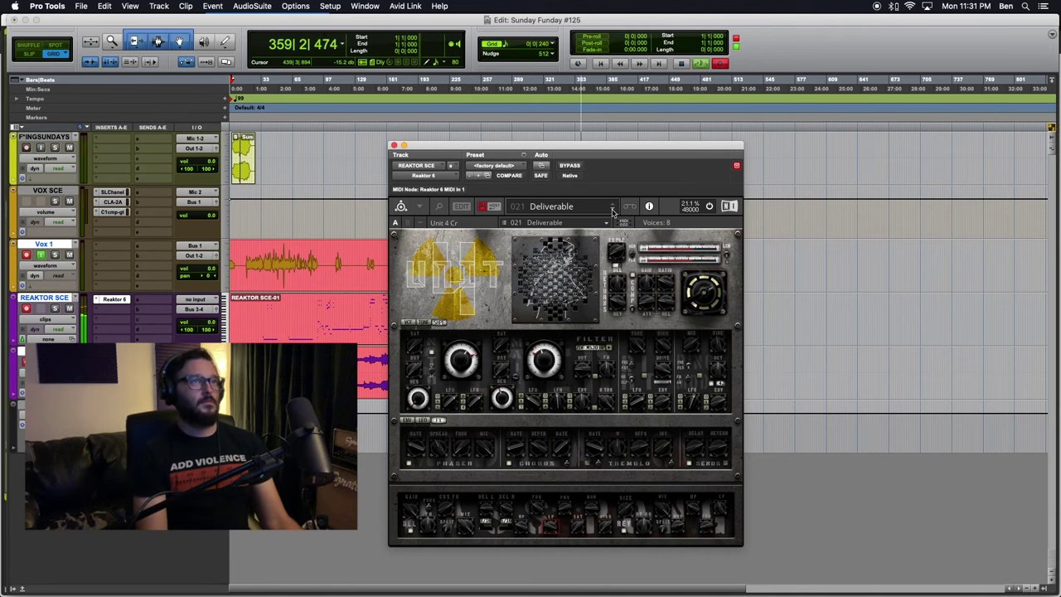
{"action": "left_click", "coordinate": [611, 211]}
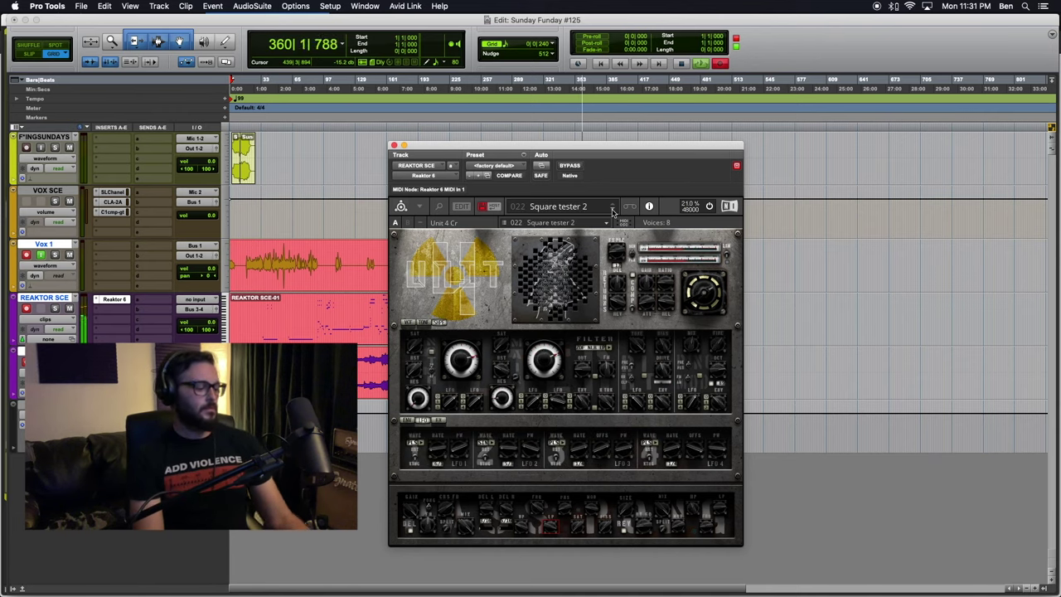
{"action": "left_click", "coordinate": [611, 211]}
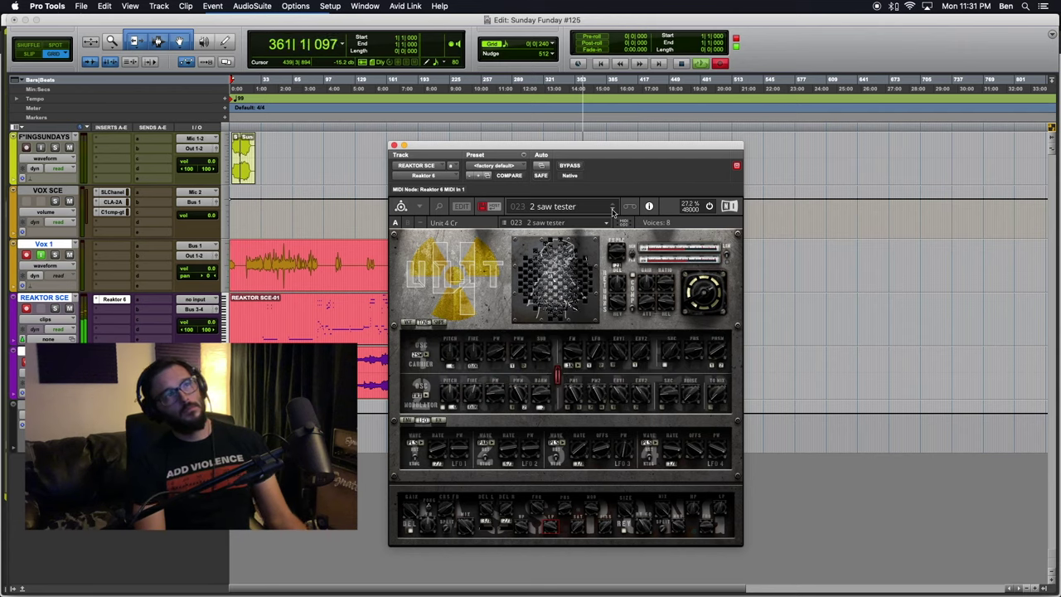
{"action": "left_click", "coordinate": [611, 211]}
- Load the preset Post Metal; from the snapshot list and show its filter page
{"action": "left_click", "coordinate": [572, 207]}
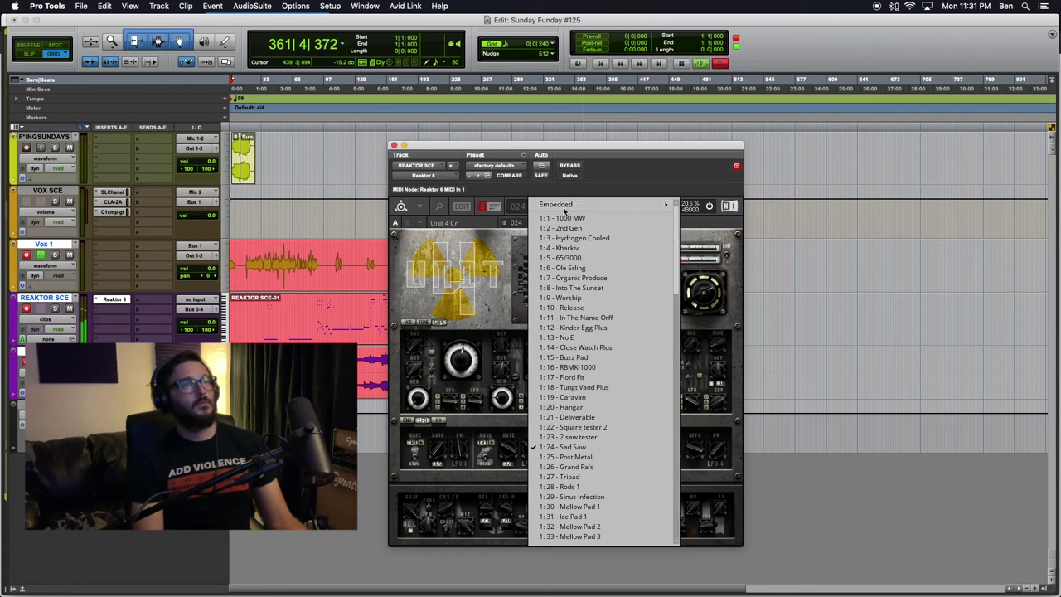
{"action": "scroll", "coordinate": [549, 448], "scroll_direction": "down", "scroll_amount": 1}
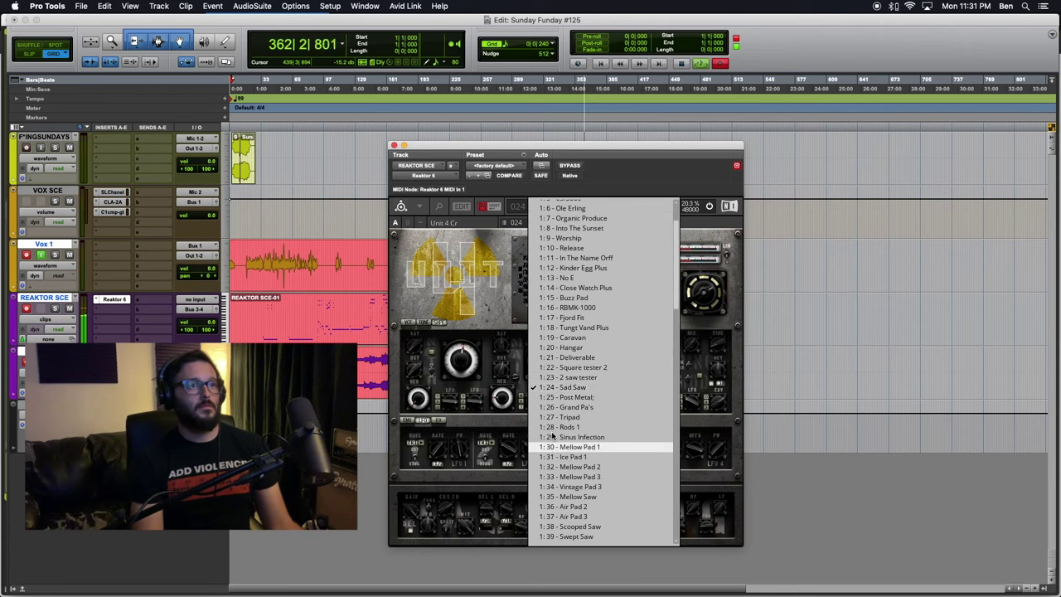
{"action": "left_click", "coordinate": [580, 399]}
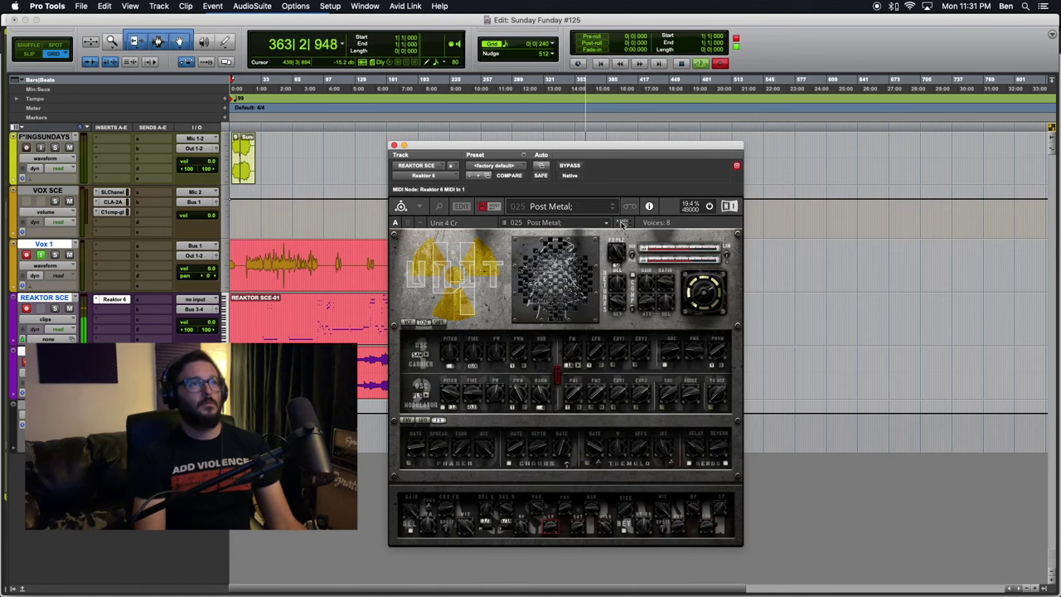
{"action": "left_click", "coordinate": [439, 323]}
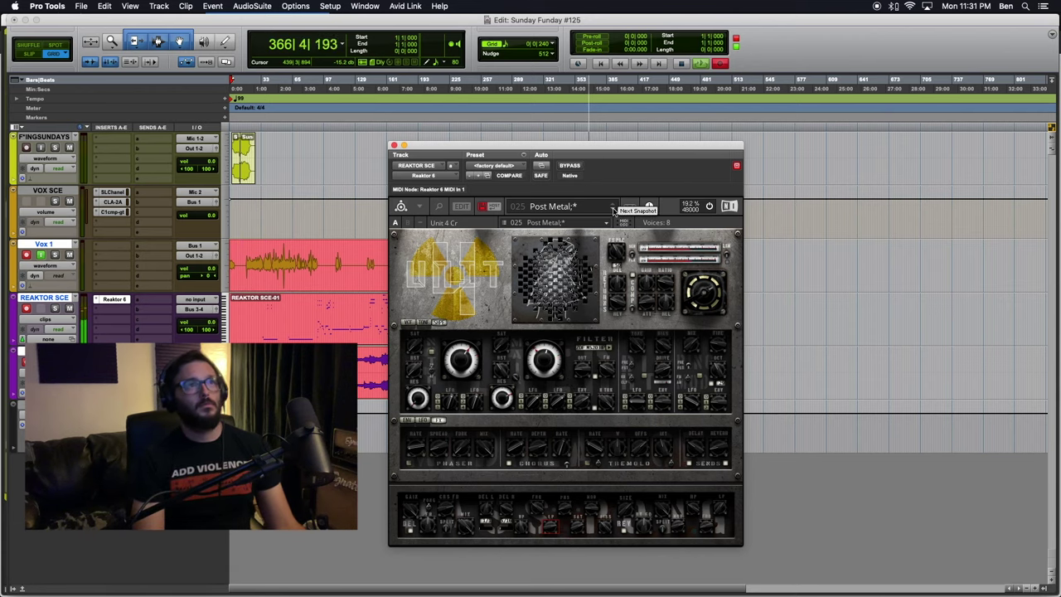
- Advance past the preset Grand Pa's to load Tripad
{"action": "left_click", "coordinate": [613, 208]}
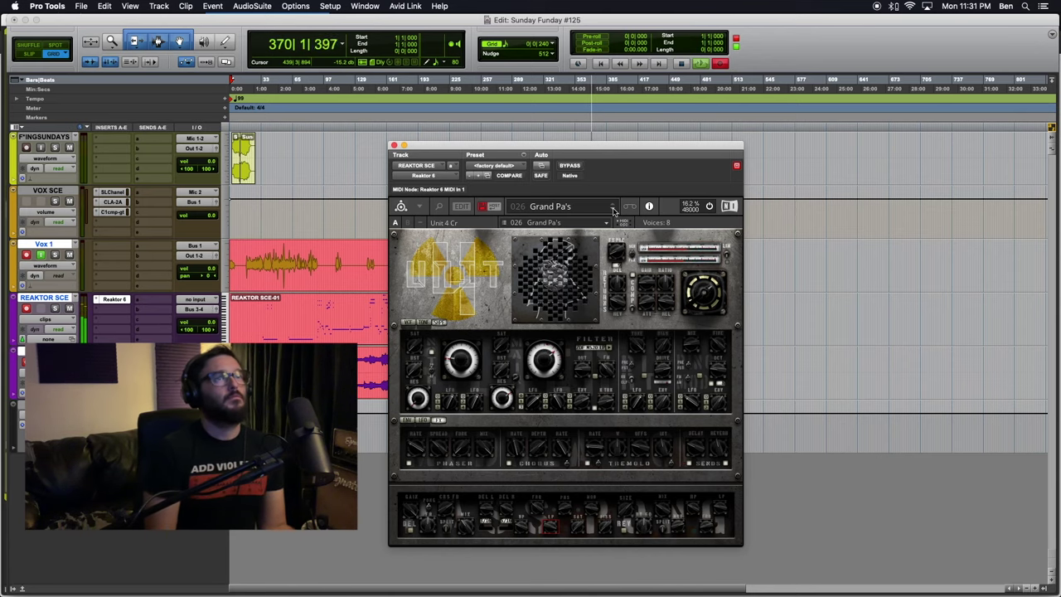
{"action": "left_click", "coordinate": [613, 211]}
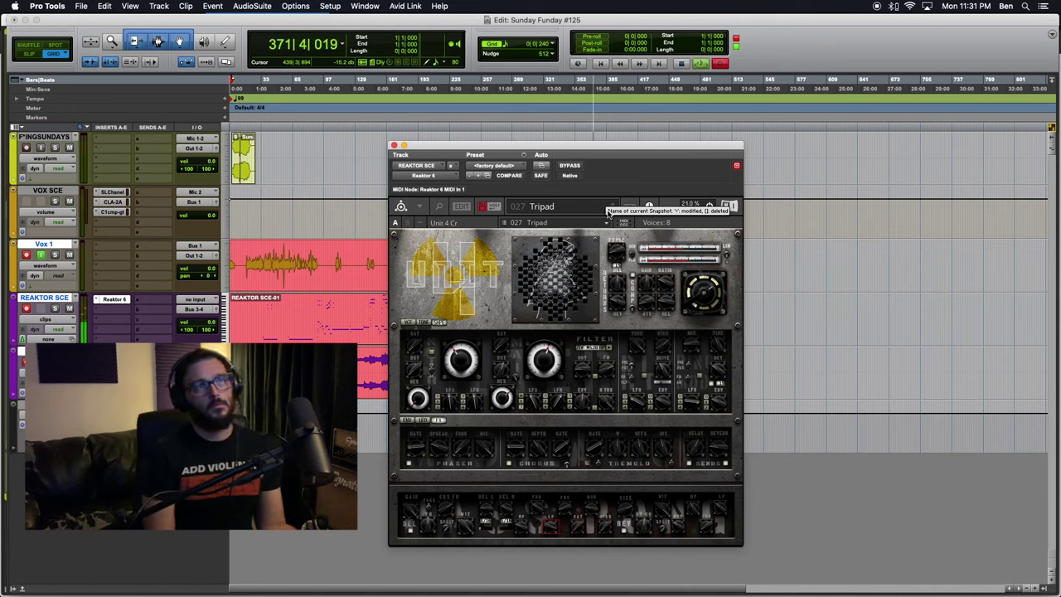
- Advance from Tripad past the preset Rods 1 to load Sinus Infection
{"action": "left_click", "coordinate": [614, 211]}
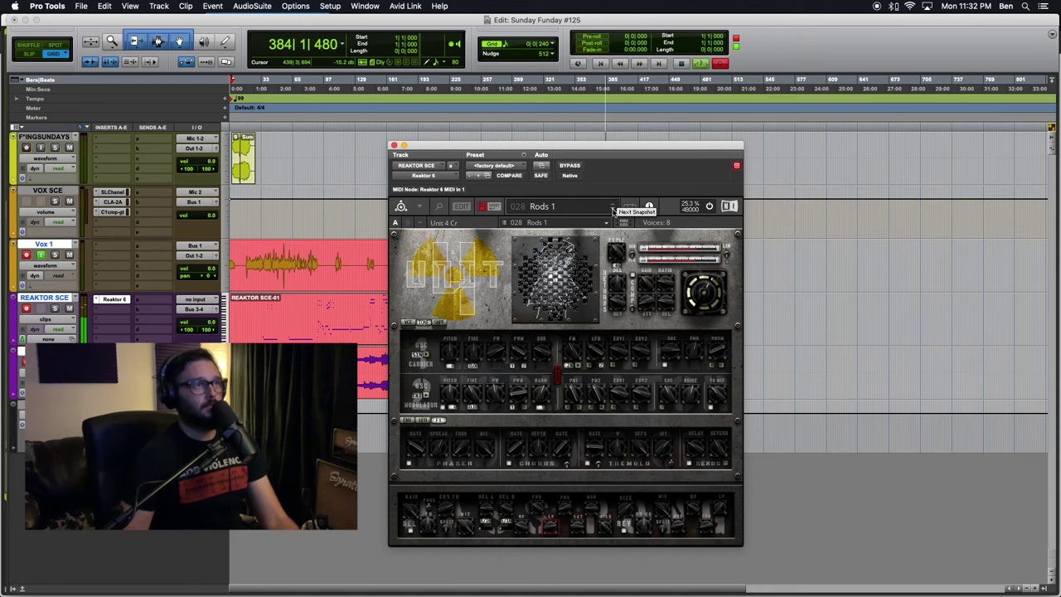
{"action": "left_click", "coordinate": [614, 212]}
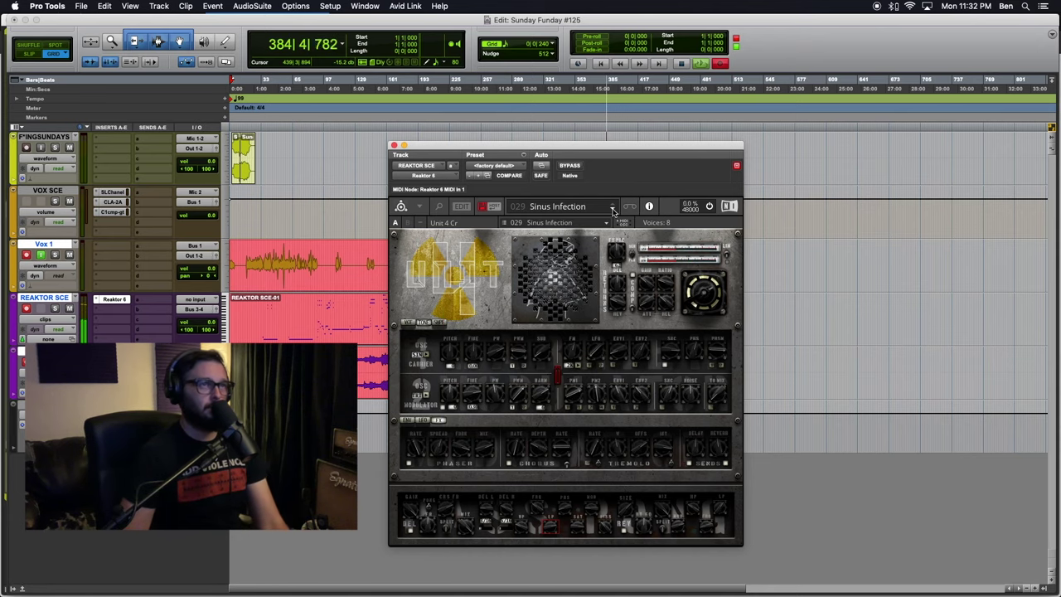
- Load the preset Straight Saw Pump from the embedded Public Arps & Seqs bank, and check its envelope page before returning to the effects
{"action": "left_click", "coordinate": [564, 208]}
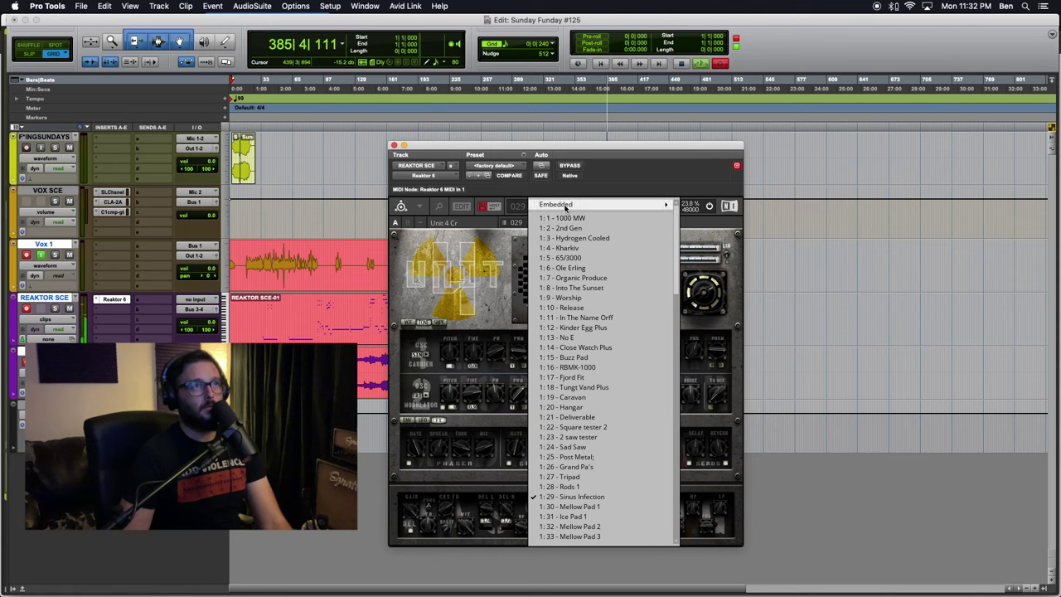
{"action": "scroll", "coordinate": [559, 323], "scroll_direction": "down", "scroll_amount": 10}
{"action": "scroll", "coordinate": [558, 326], "scroll_direction": "up", "scroll_amount": 10}
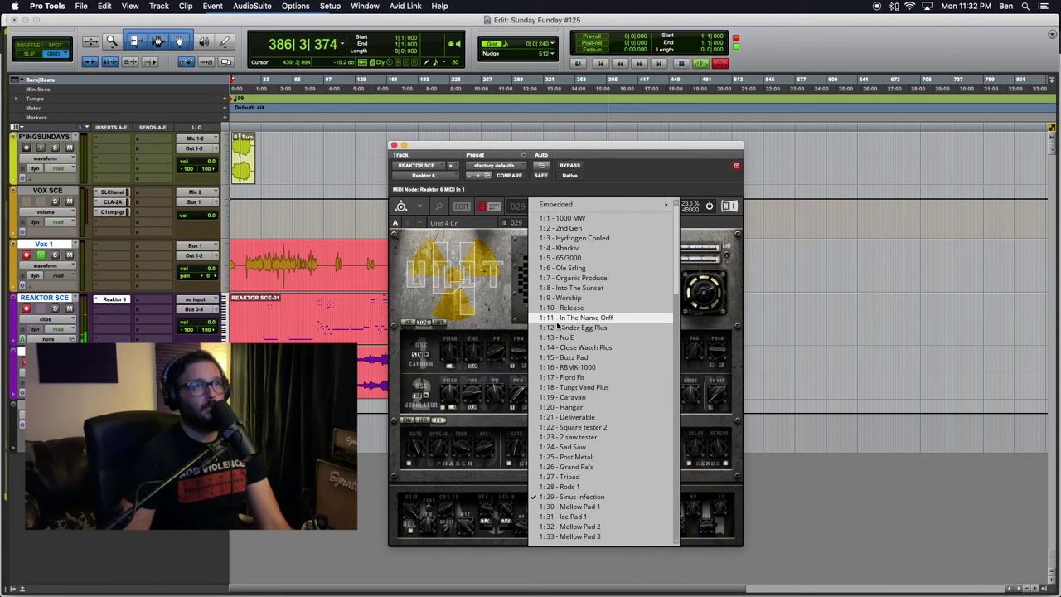
{"action": "mouse_move", "coordinate": [556, 205]}
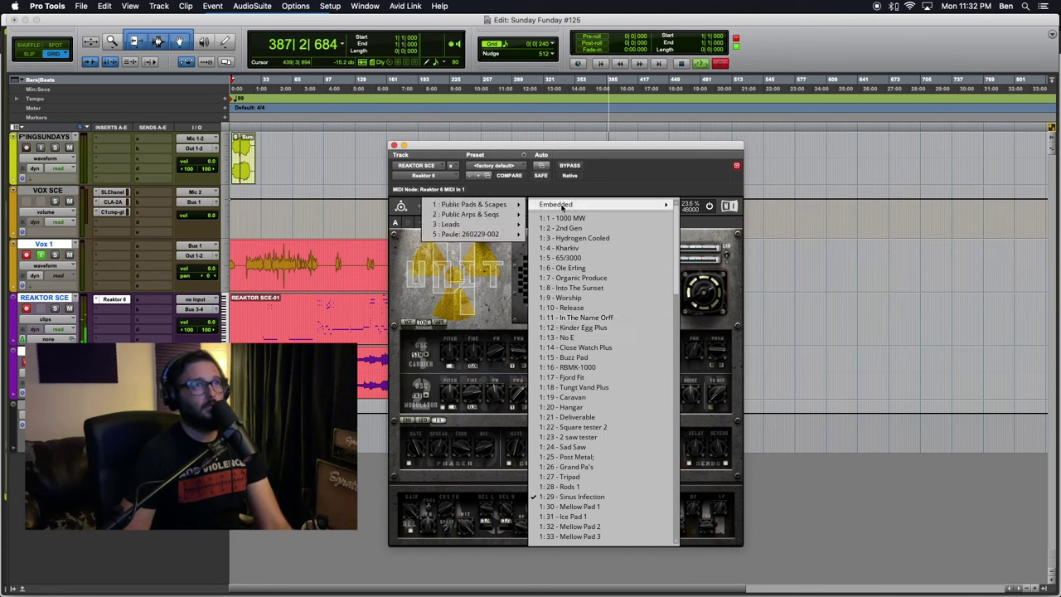
{"action": "mouse_move", "coordinate": [497, 215]}
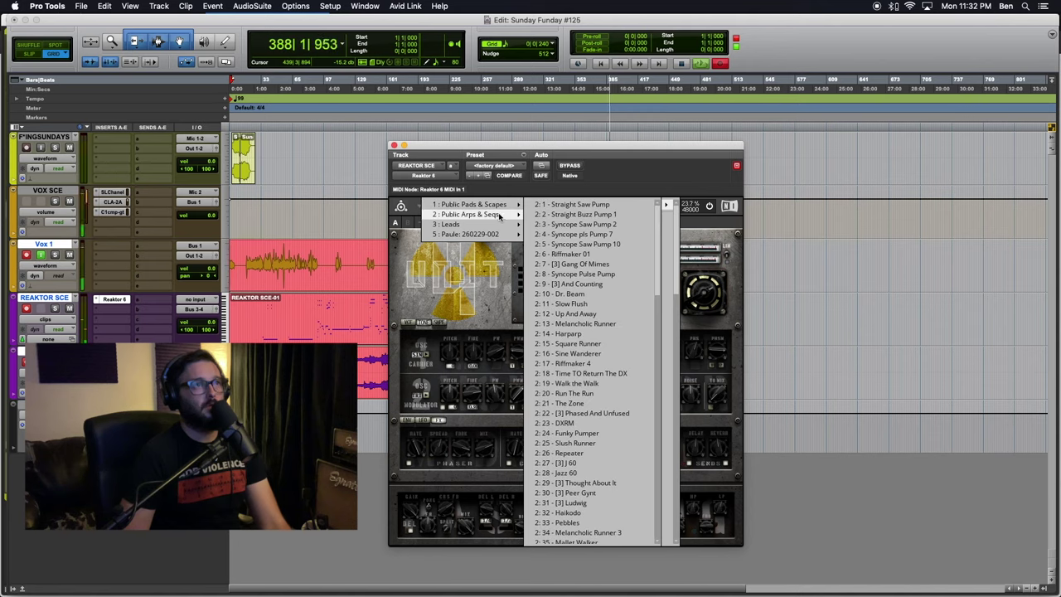
{"action": "left_click", "coordinate": [582, 207]}
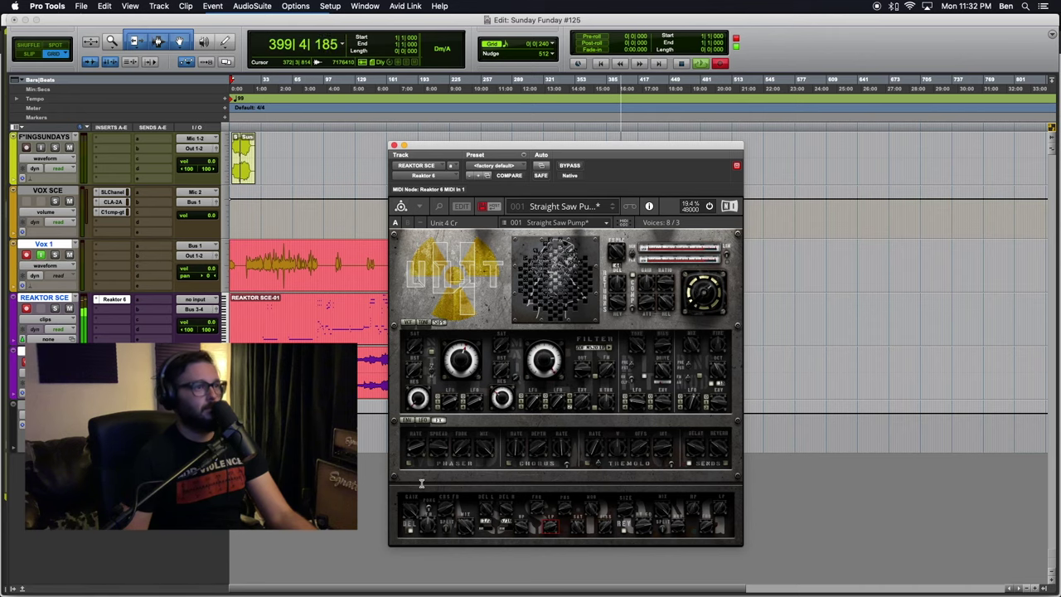
{"action": "left_click", "coordinate": [409, 421]}
{"action": "left_click", "coordinate": [437, 420]}
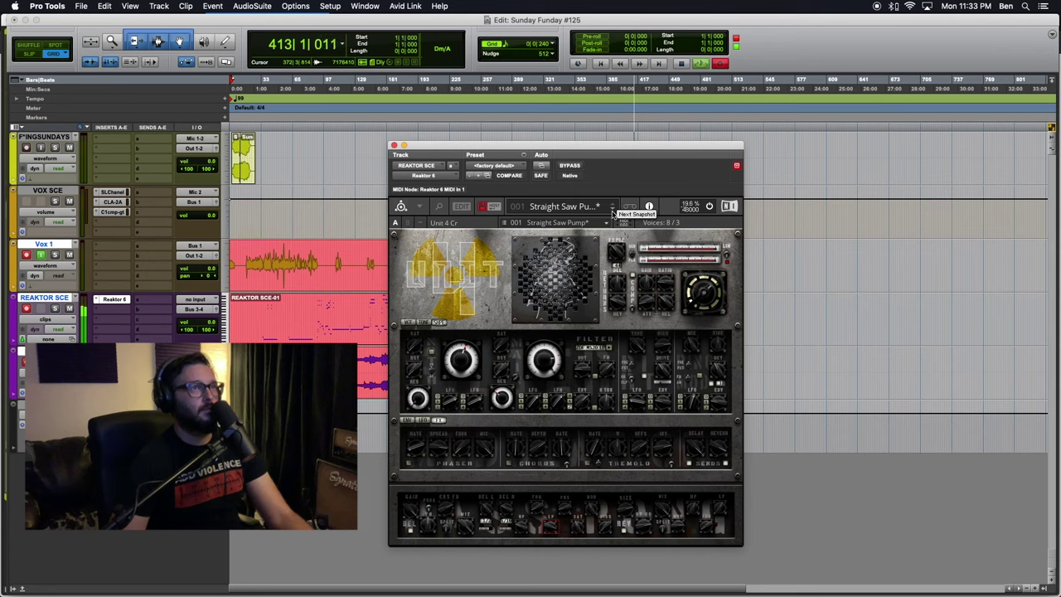
- Advance past Straight Buzz Pump 1 to load Syncope Saw Pump 2, and slightly adjust its second large filter knob
{"action": "left_click", "coordinate": [612, 214]}
{"action": "left_click", "coordinate": [612, 214]}
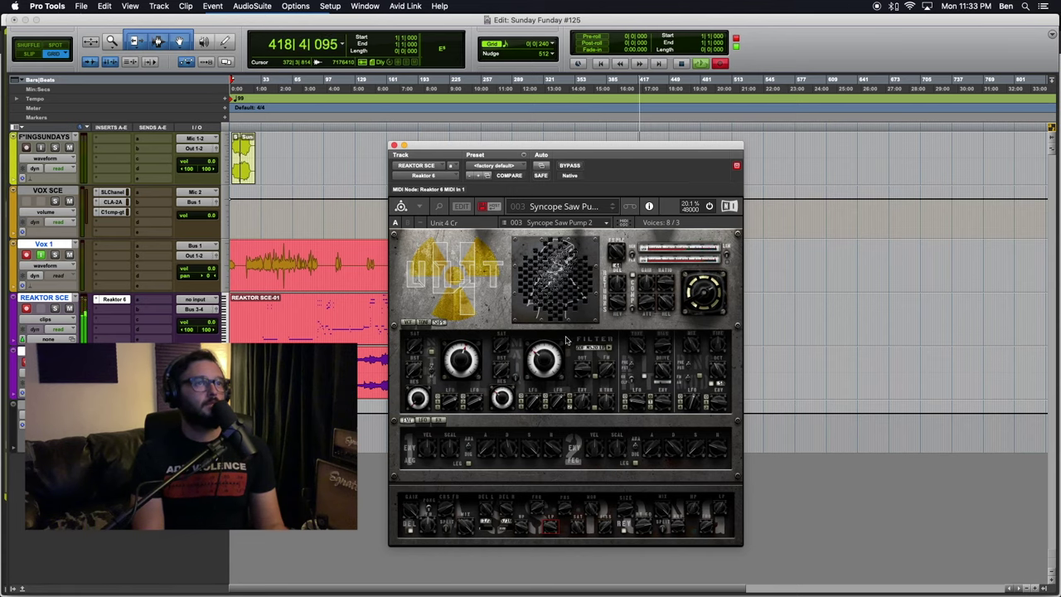
{"action": "left_click_drag", "start_coordinate": [542, 370], "coordinate": [542, 372]}
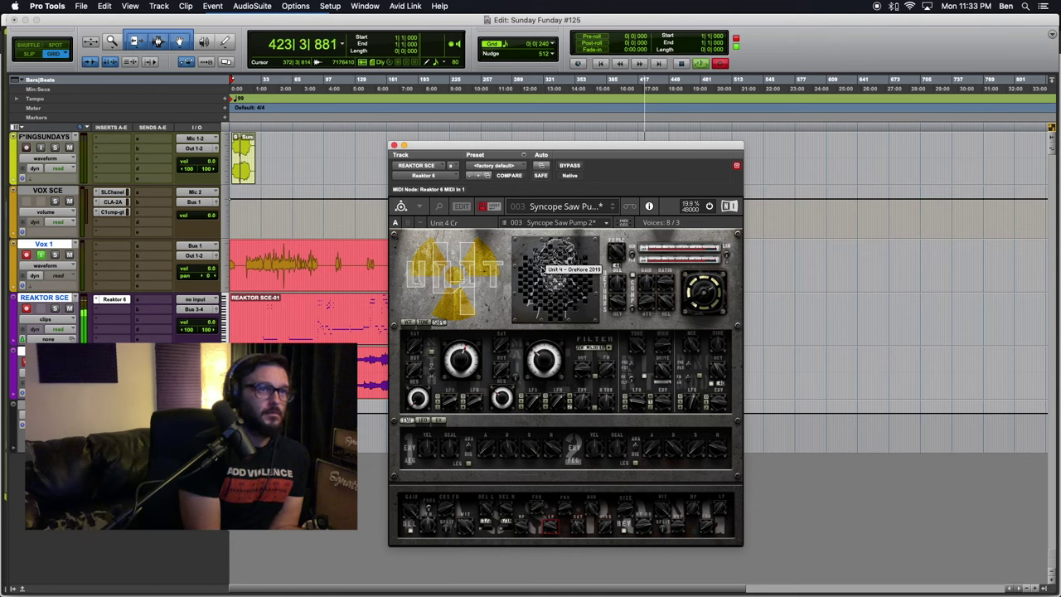
- View the LFO, envelope and effects pages of Syncope Saw Pump 2
{"action": "left_click", "coordinate": [423, 421]}
{"action": "left_click", "coordinate": [413, 421]}
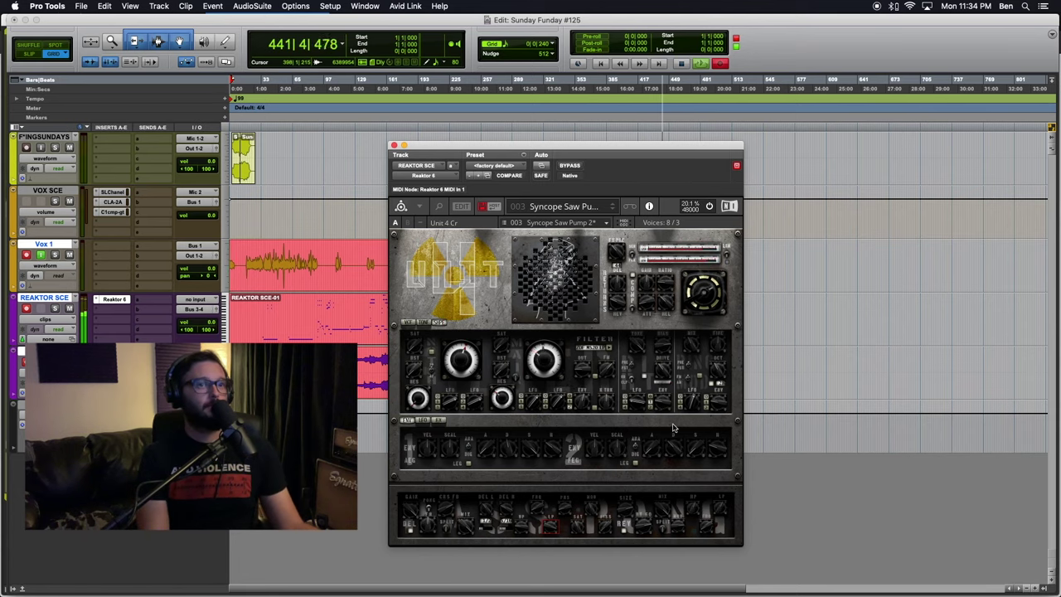
{"action": "left_click", "coordinate": [444, 421]}
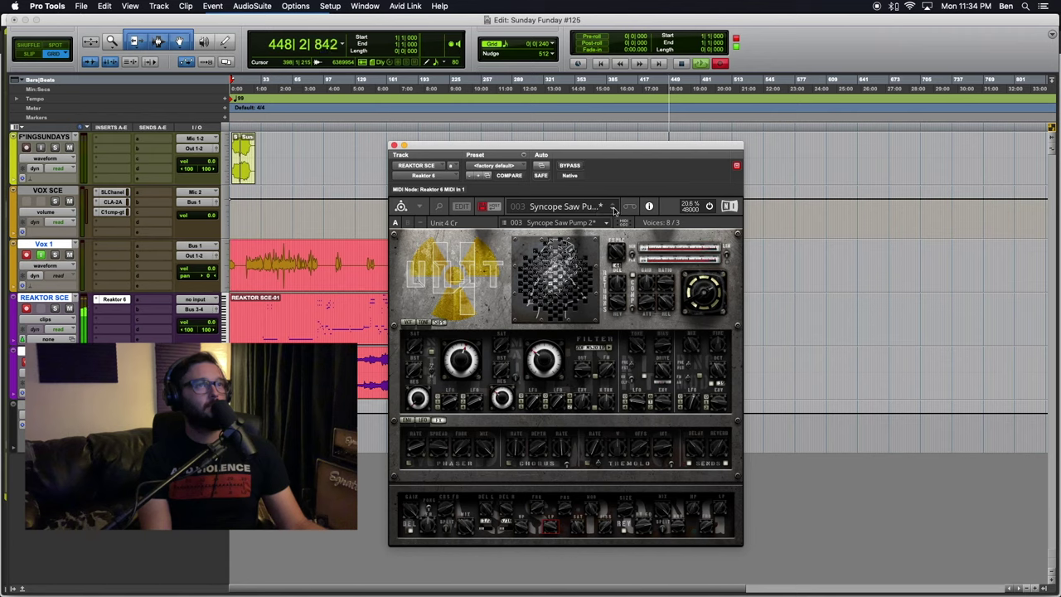
- Load the preset Syncope pls Pump 7, and check its oscillator page before returning to the voice page with the 16-step sequencer
{"action": "left_click", "coordinate": [613, 209]}
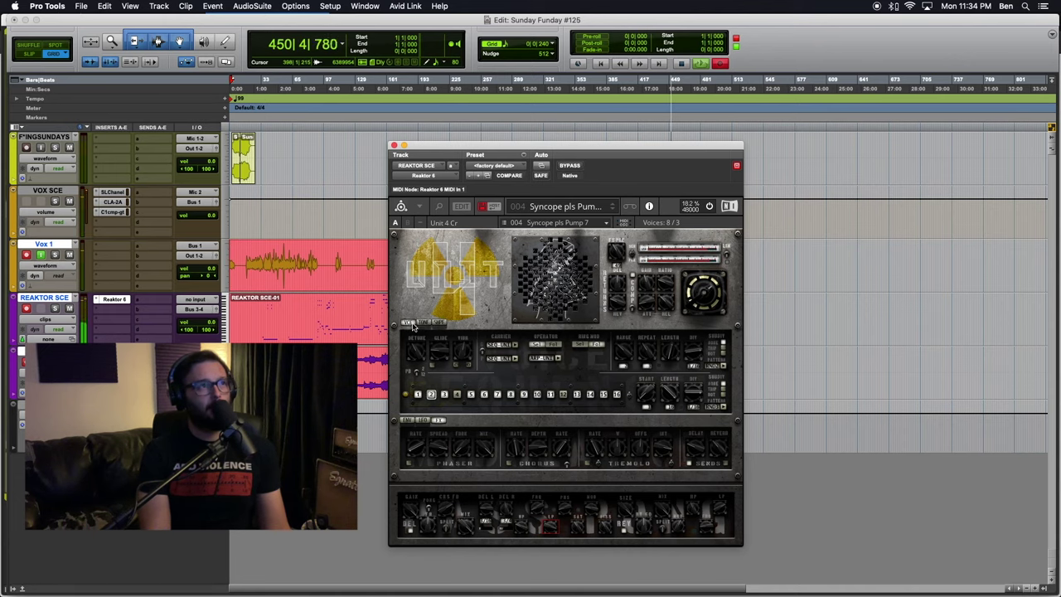
{"action": "left_click", "coordinate": [423, 324]}
{"action": "left_click", "coordinate": [408, 325]}
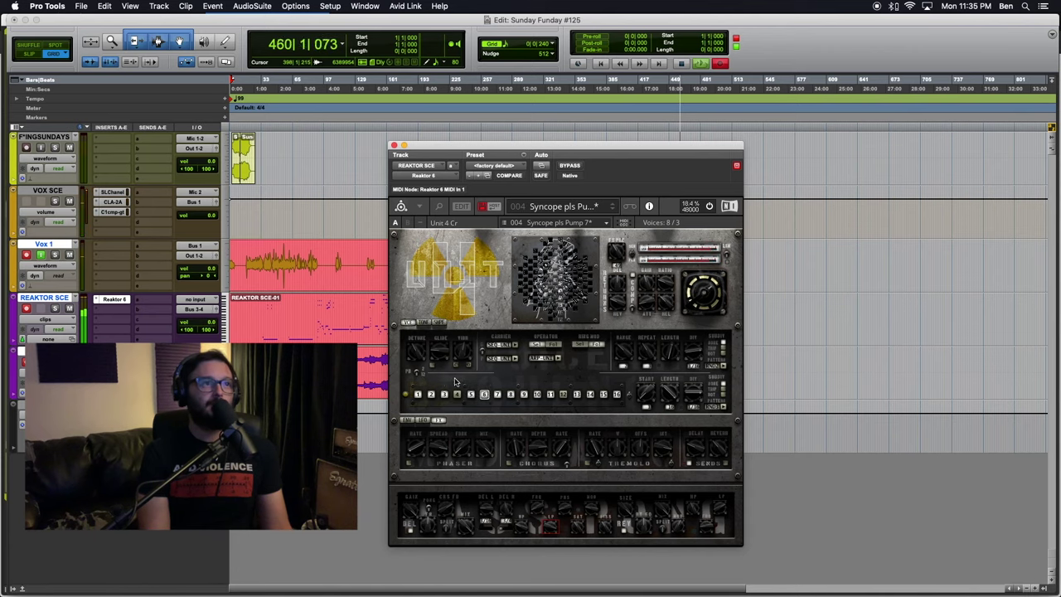
{"action": "left_click", "coordinate": [405, 395]}
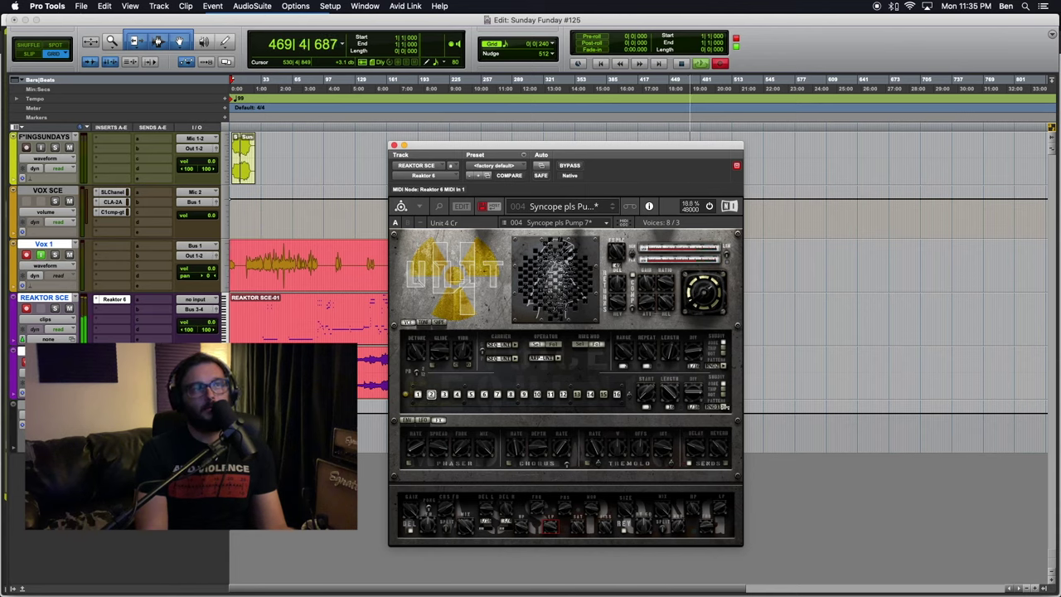
- Advance through Syncope Saw Pump 10, Riffmaker 01, [3] Gang Of Mimes and Syncope Pulse Pump to load [3] And Counting
{"action": "left_click", "coordinate": [612, 208]}
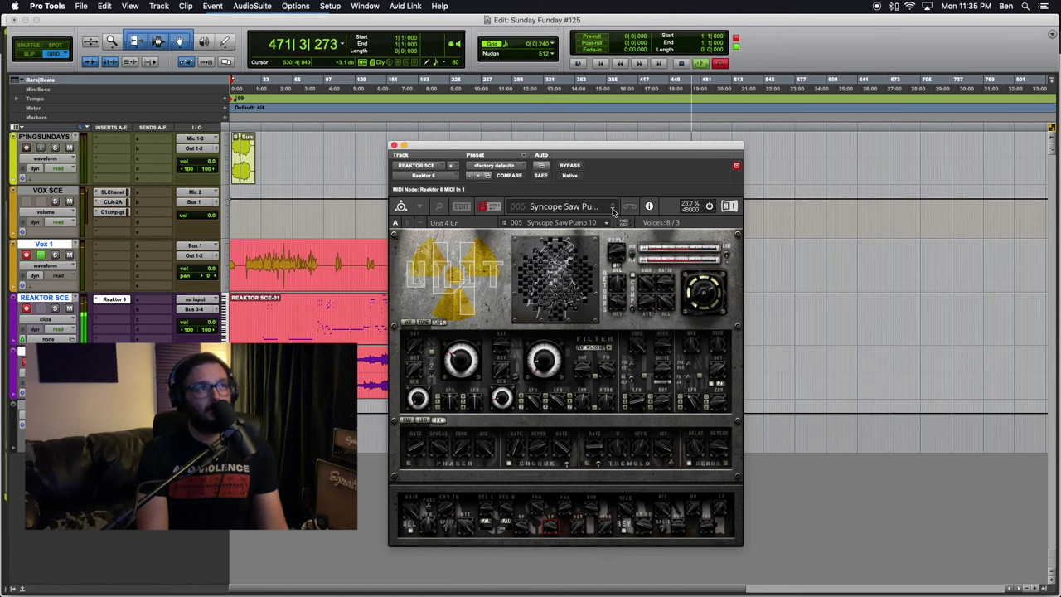
{"action": "left_click", "coordinate": [612, 209]}
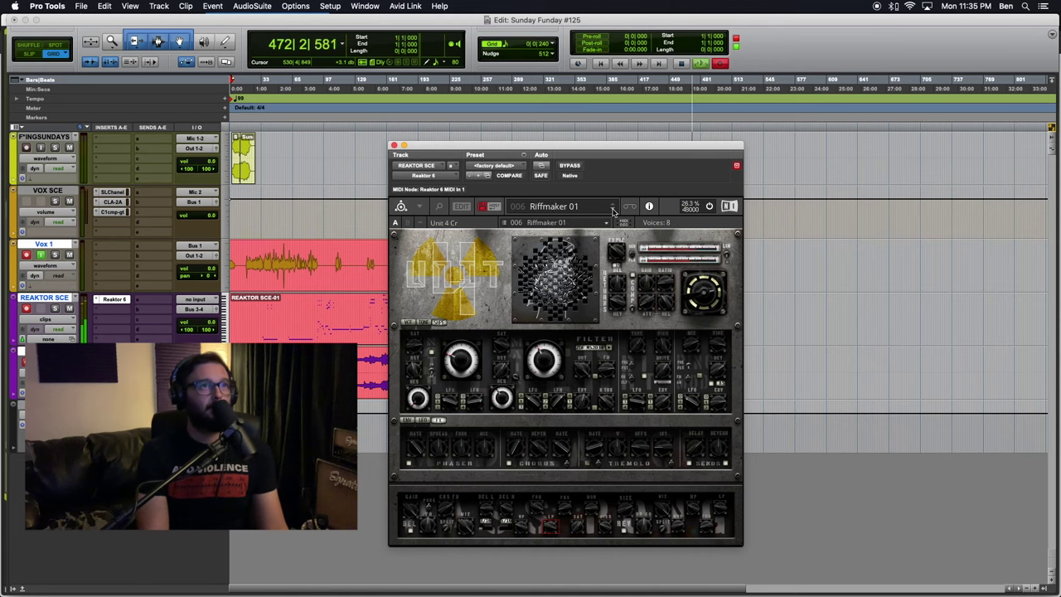
{"action": "left_click", "coordinate": [613, 210]}
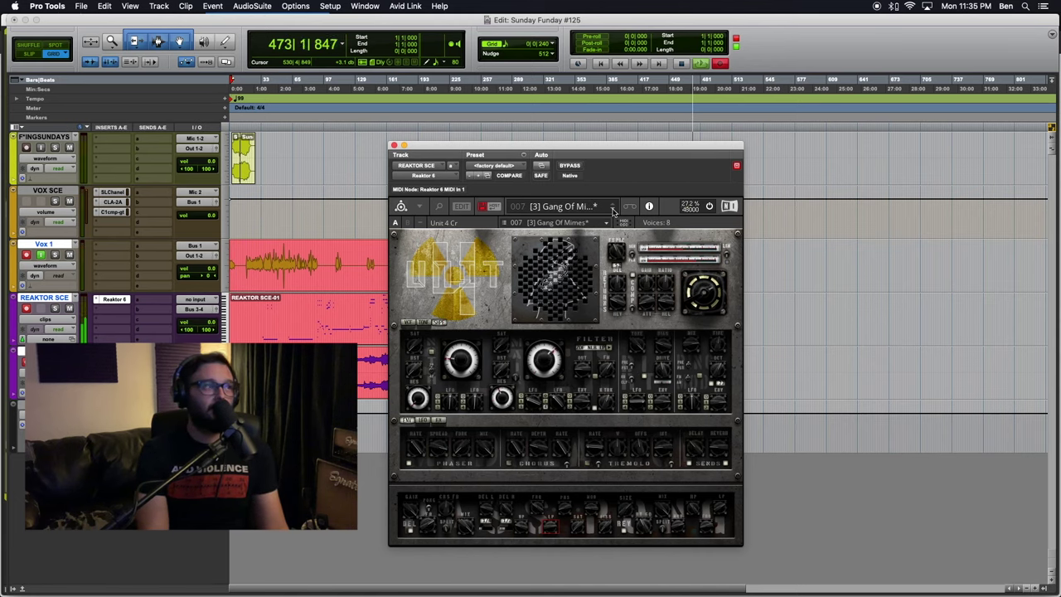
{"action": "left_click", "coordinate": [613, 210]}
{"action": "left_click", "coordinate": [612, 210]}
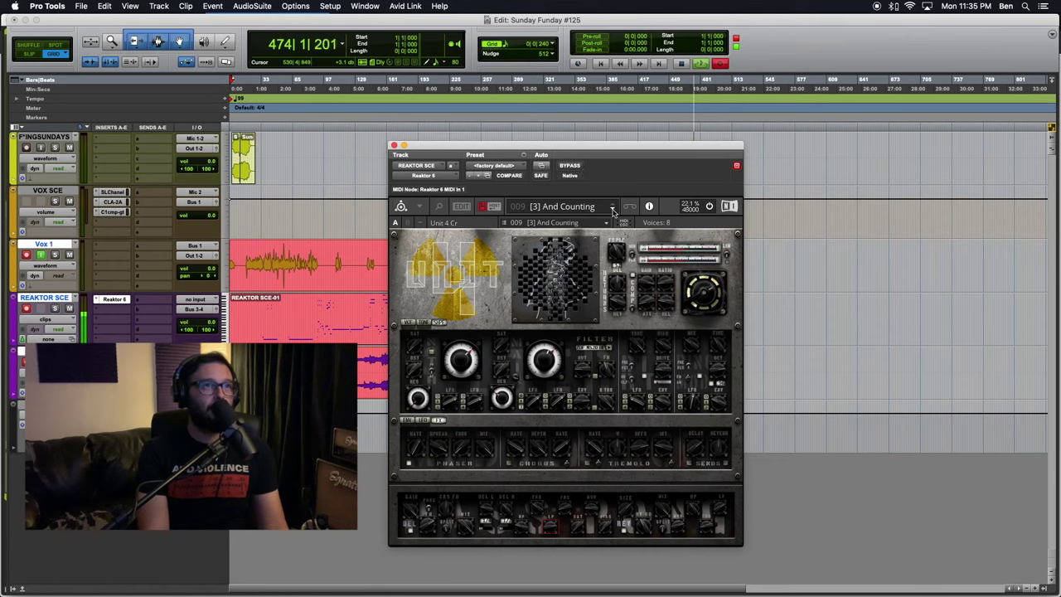
- Advance through the presets Dr. Beam and Slow Flush to load Up And Away
{"action": "left_click", "coordinate": [612, 210]}
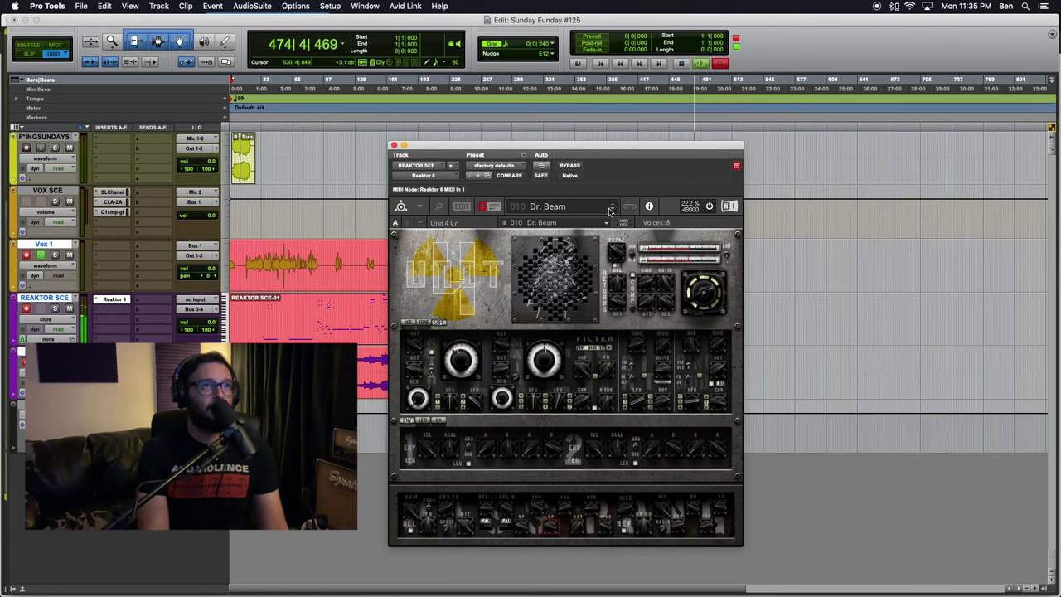
{"action": "left_click", "coordinate": [612, 210]}
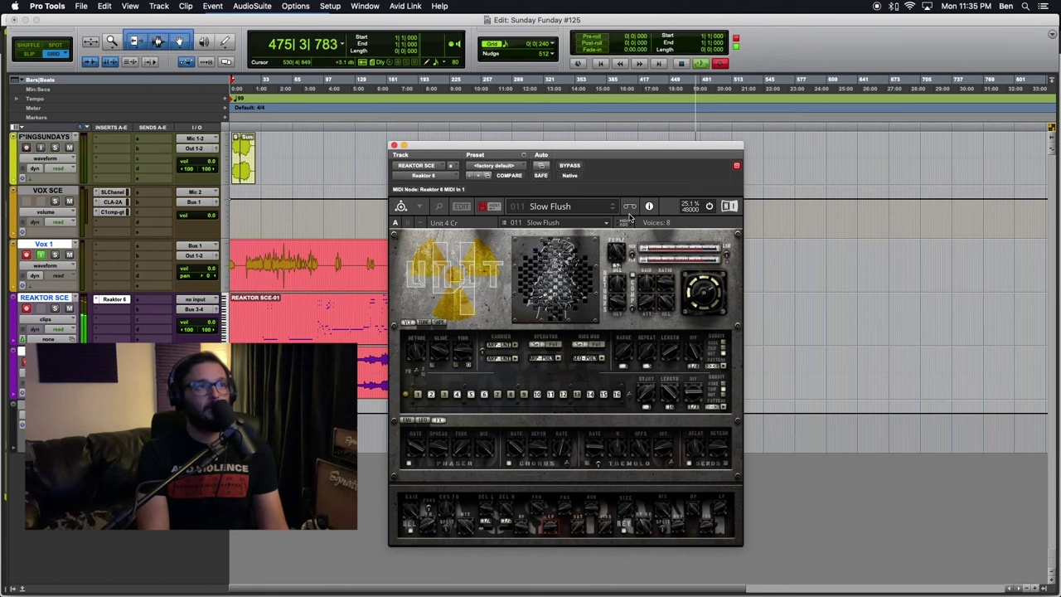
{"action": "left_click", "coordinate": [611, 210]}
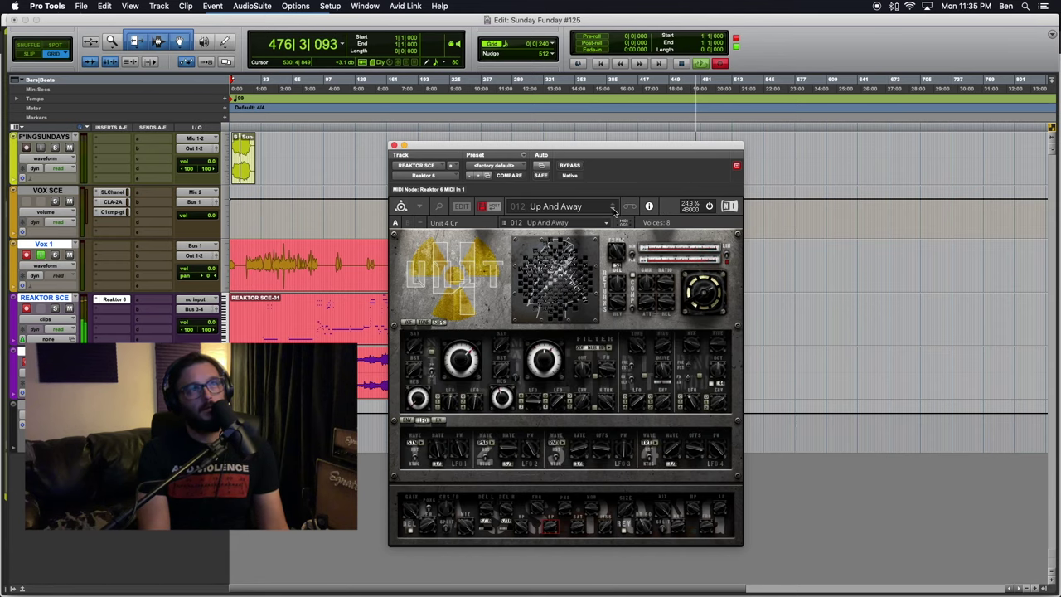
- Load the preset Melancholic Runner from the snapshot list, and advance to Harparp
{"action": "left_click", "coordinate": [611, 207]}
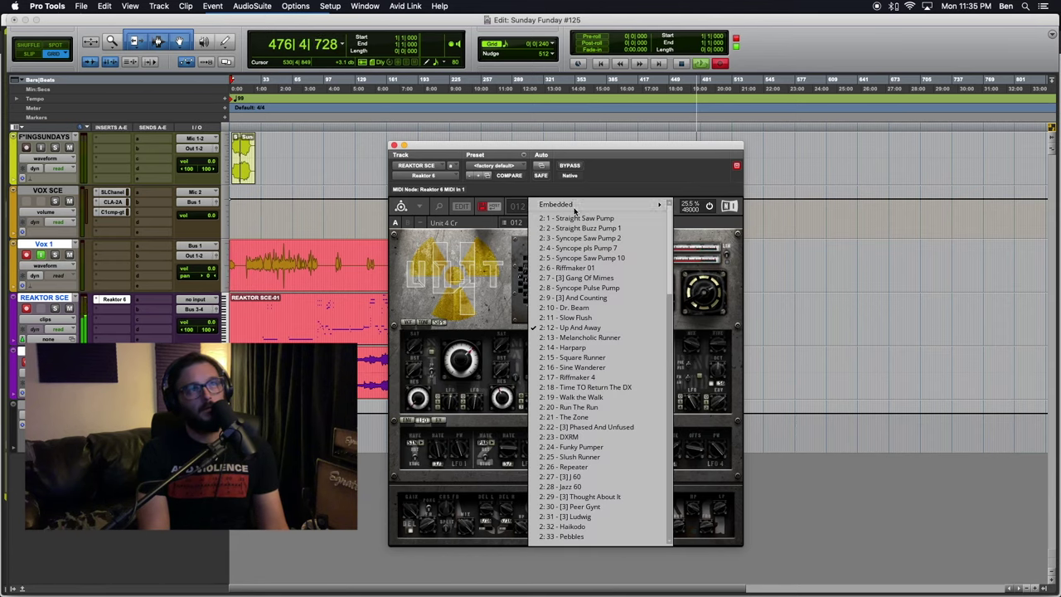
{"action": "left_click", "coordinate": [585, 338]}
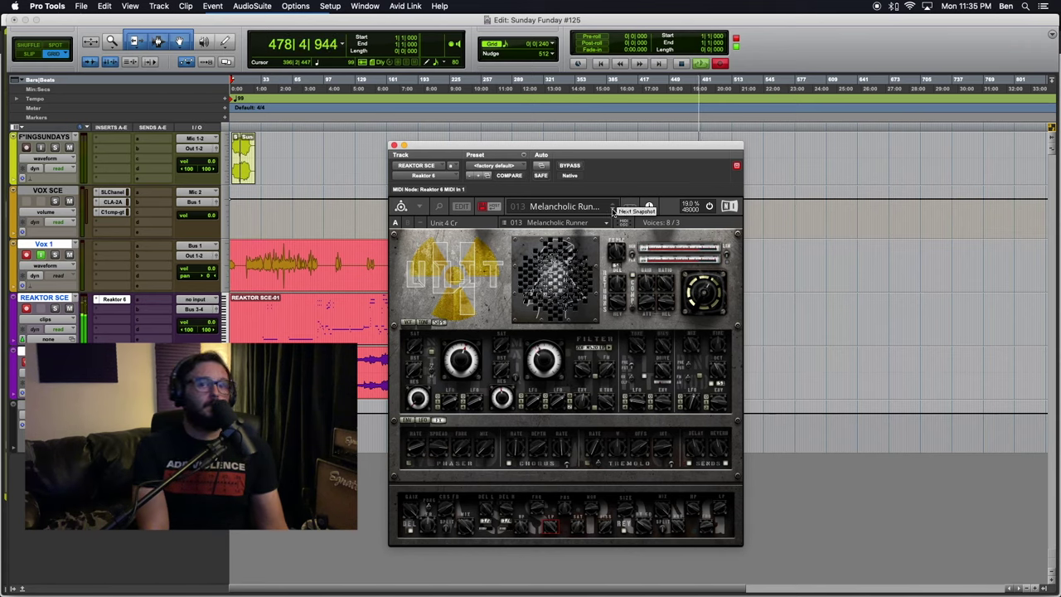
{"action": "left_click", "coordinate": [611, 209]}
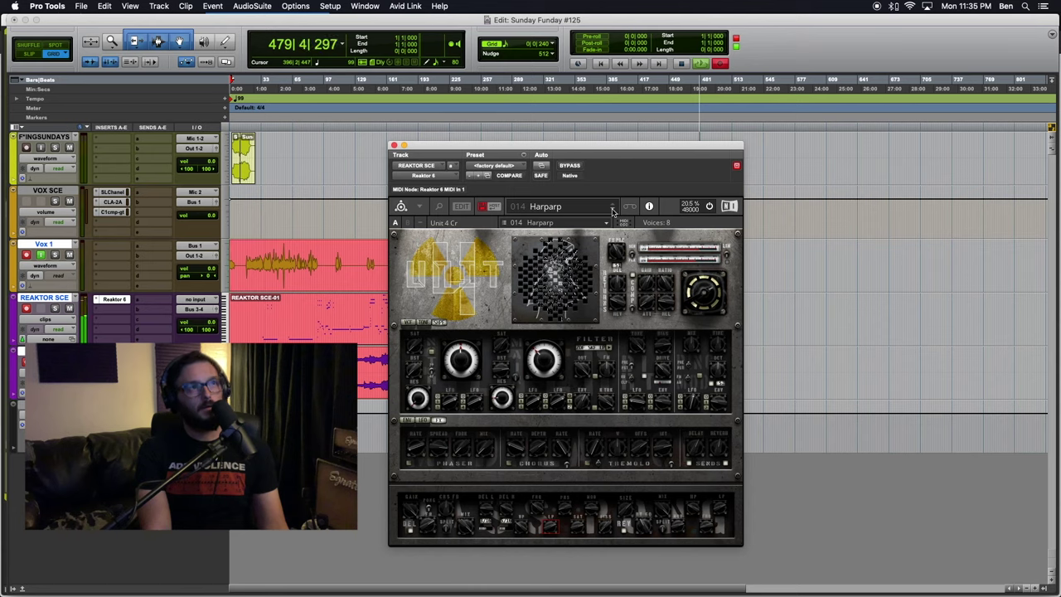